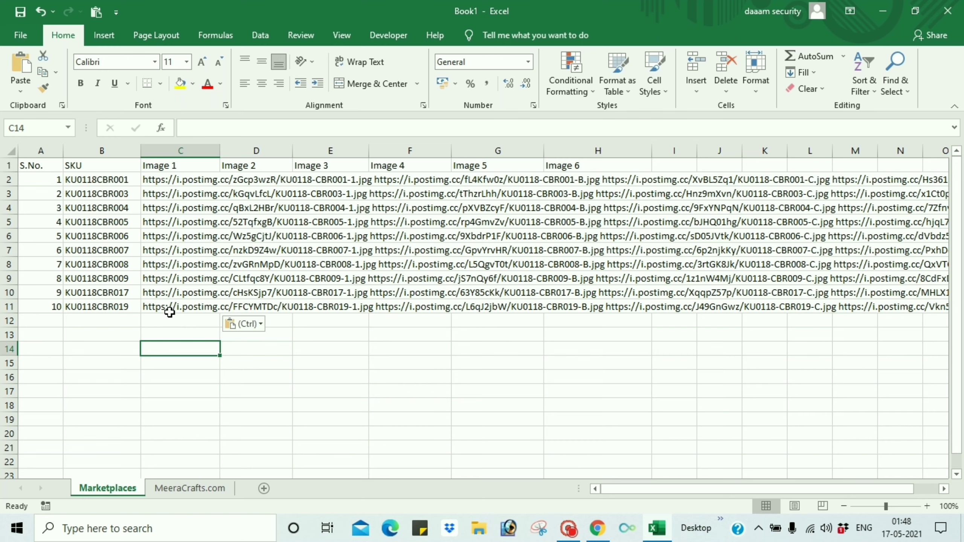
Examine the full contents of the Image 1 cells to see which image links each SKU's cell holds
{"action": "left_click", "coordinate": [173, 307]}
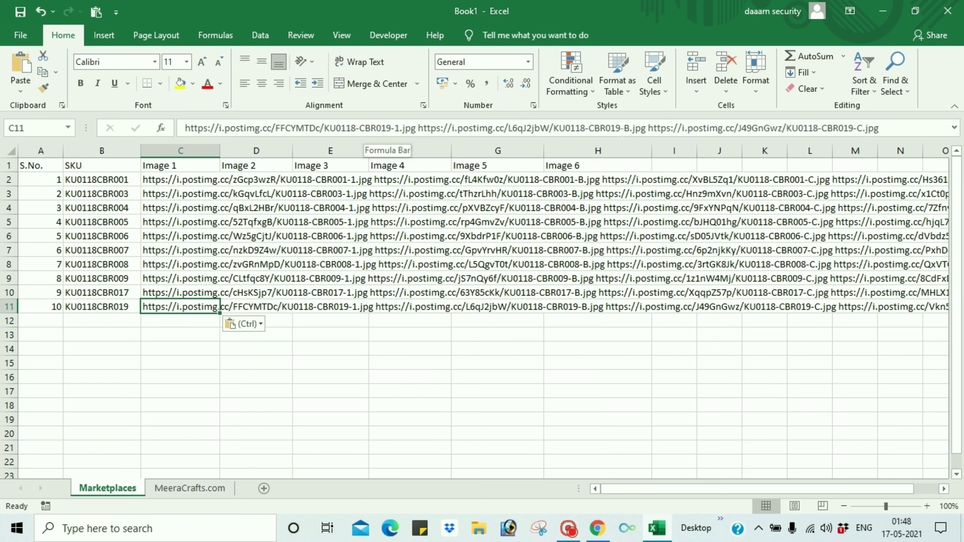
{"action": "left_click_drag", "start_coordinate": [621, 128], "coordinate": [632, 128]}
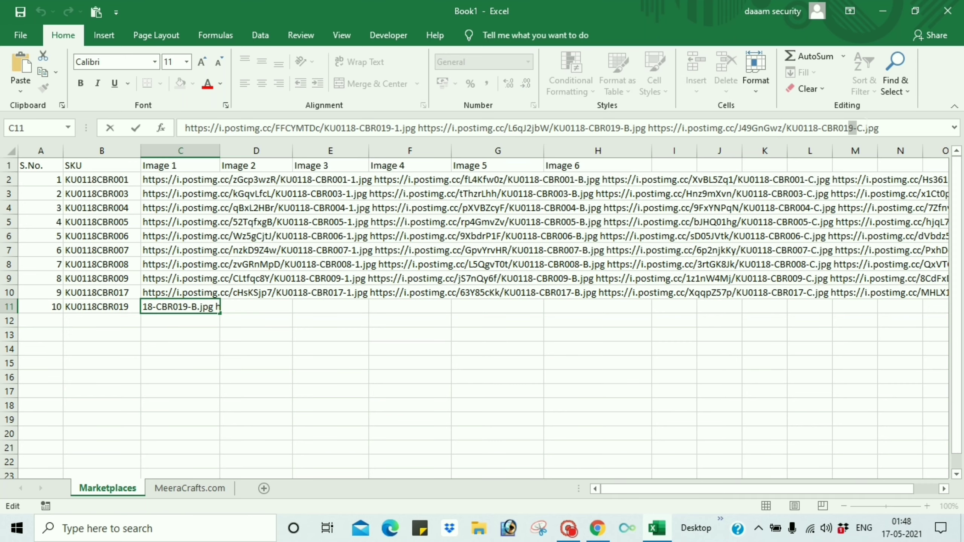
{"action": "left_click", "coordinate": [954, 128]}
{"action": "left_click_drag", "start_coordinate": [857, 128], "coordinate": [866, 128]}
{"action": "left_click_drag", "start_coordinate": [383, 142], "coordinate": [393, 142]}
{"action": "left_click", "coordinate": [181, 278]}
{"action": "left_click", "coordinate": [954, 128]}
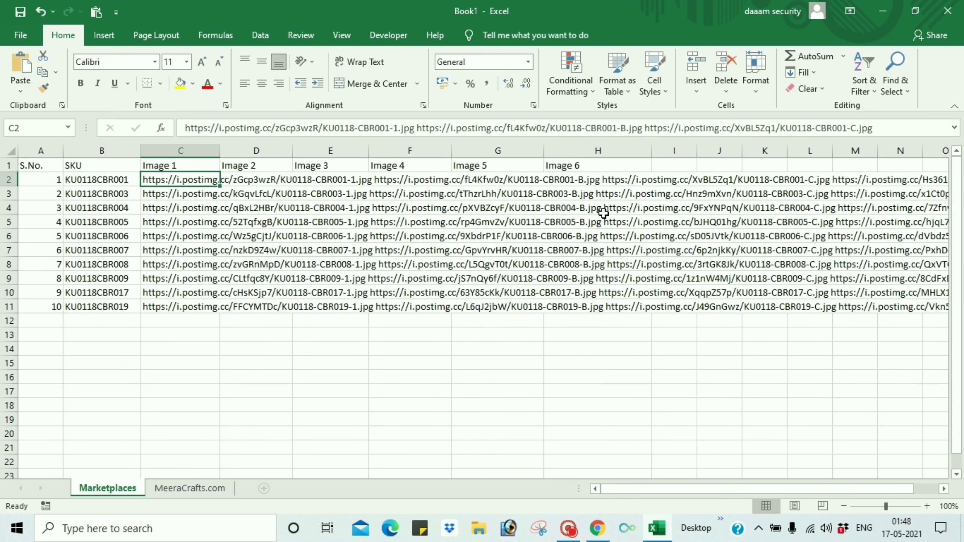
Check which cells under Image 1 to Image 6 hold links for the first SKU, ending on cell G2
{"action": "left_click", "coordinate": [170, 192]}
{"action": "left_click", "coordinate": [250, 175]}
{"action": "left_click", "coordinate": [341, 180]}
{"action": "left_click", "coordinate": [427, 180]}
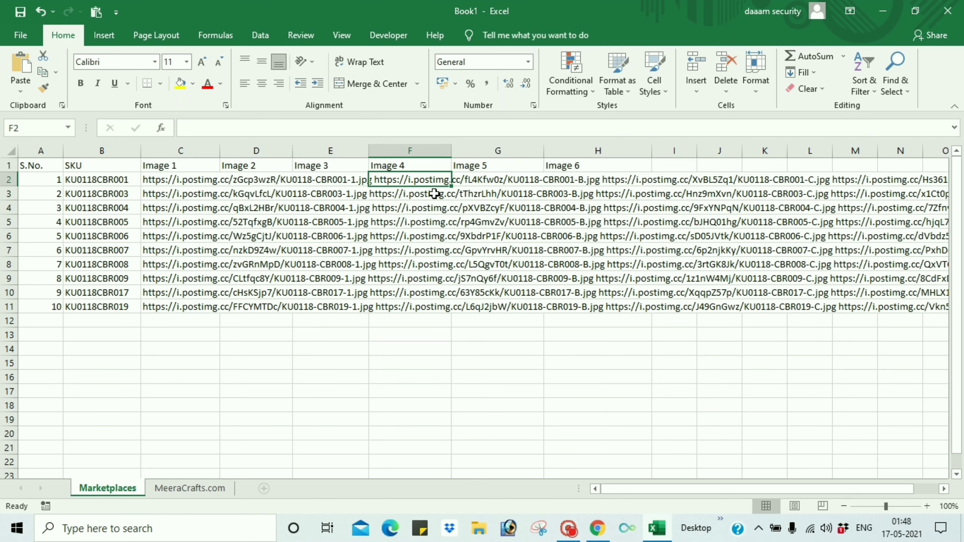
{"action": "left_click", "coordinate": [491, 181]}
{"action": "left_click", "coordinate": [581, 180]}
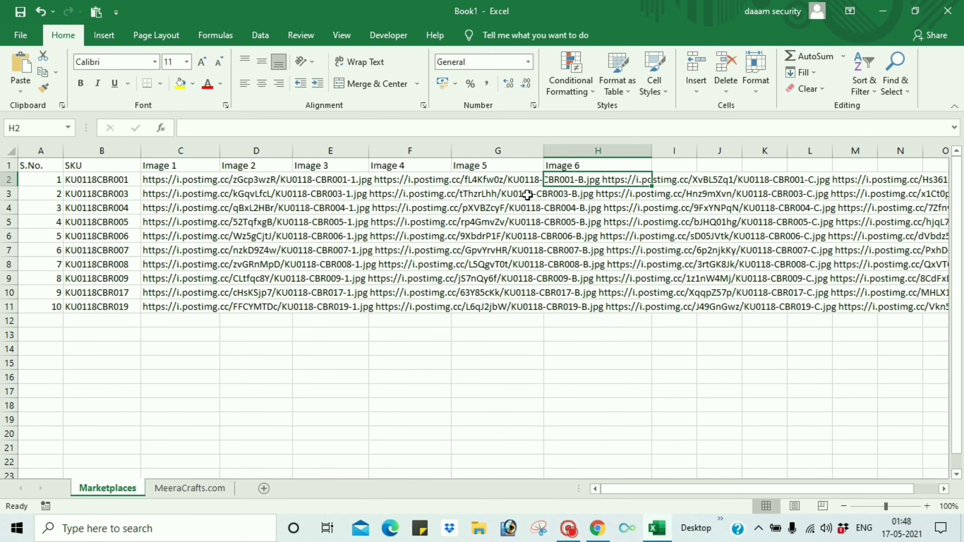
{"action": "left_click", "coordinate": [497, 183]}
Switch to Postimages in Chrome and upload all the images from the "all images 5 & 6" folder
{"action": "key", "text": "alt+Tab"}
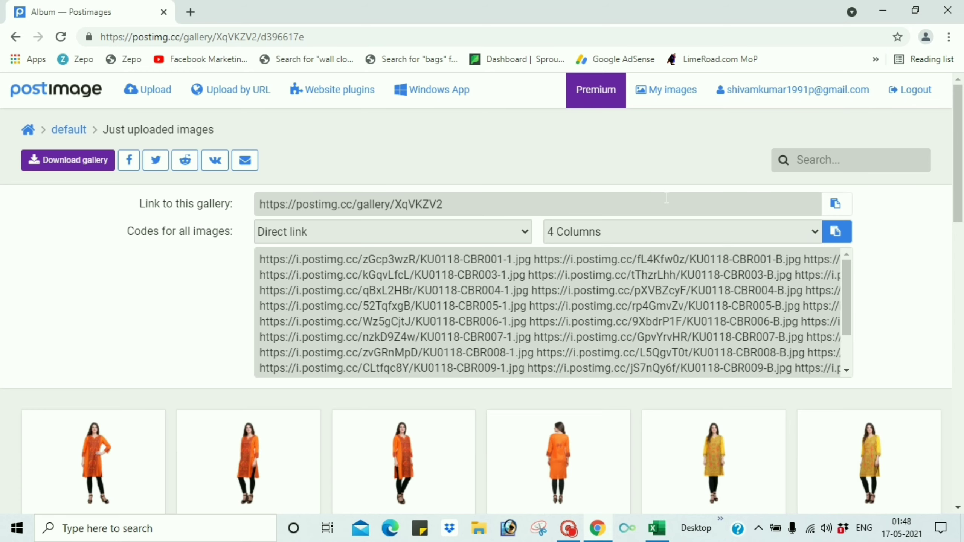
{"action": "left_click", "coordinate": [151, 95]}
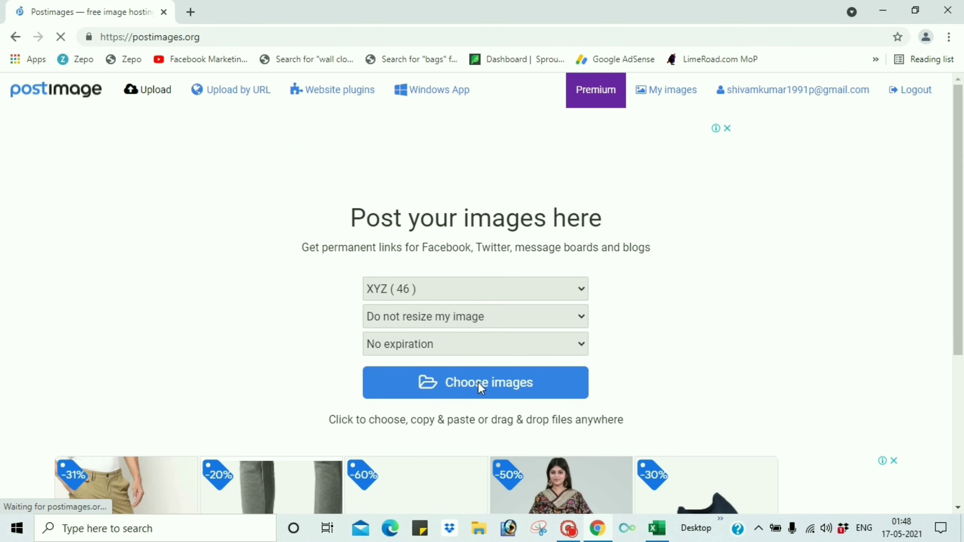
{"action": "left_click", "coordinate": [477, 382]}
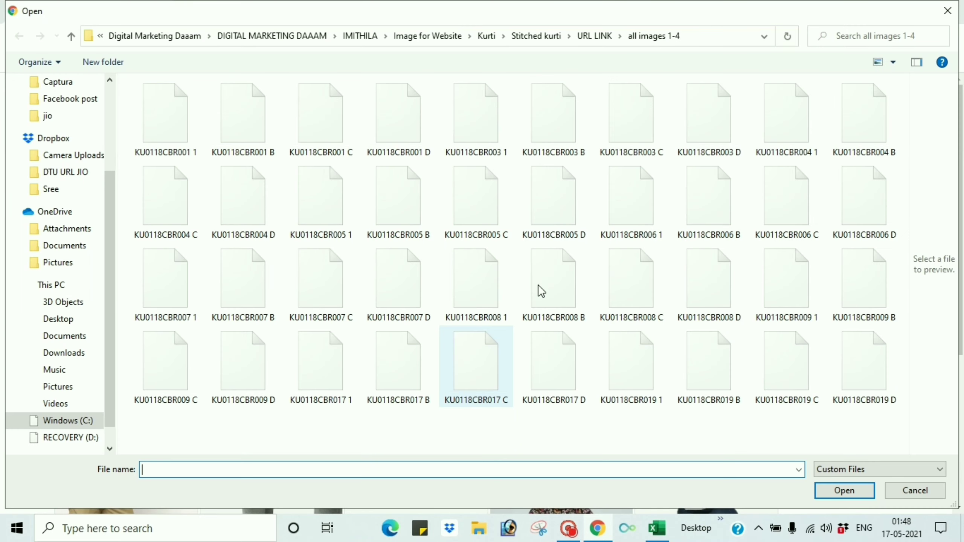
{"action": "left_click", "coordinate": [594, 36]}
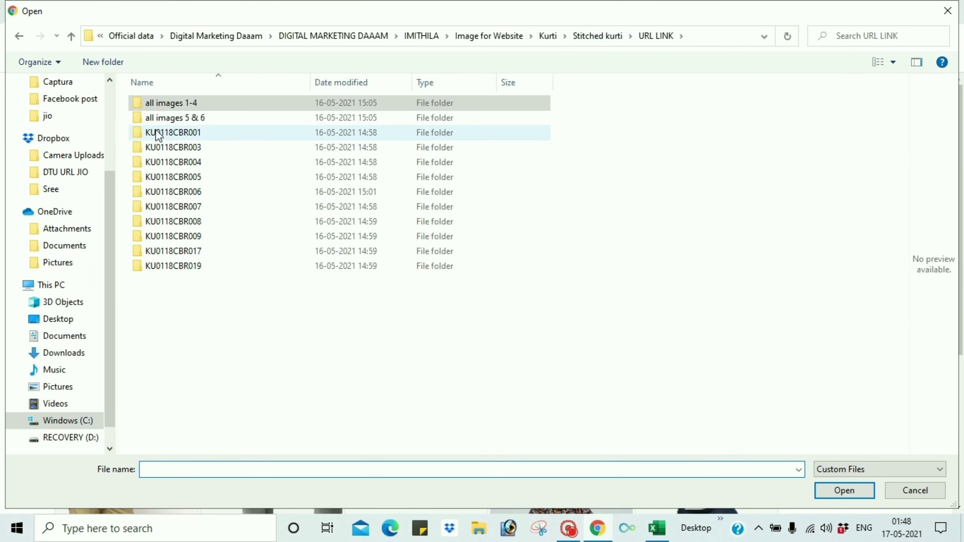
{"action": "double_click", "coordinate": [171, 120]}
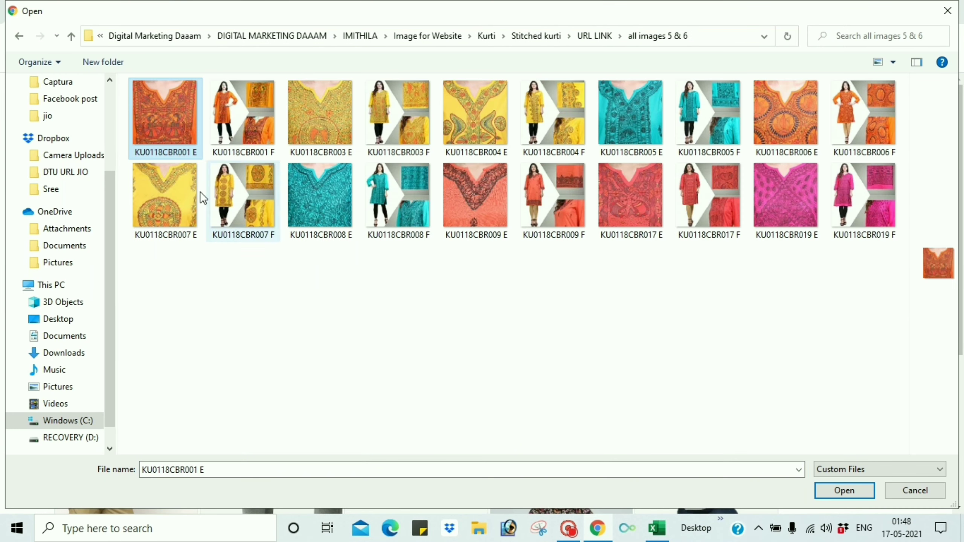
{"action": "left_click_drag", "start_coordinate": [146, 275], "coordinate": [918, 103]}
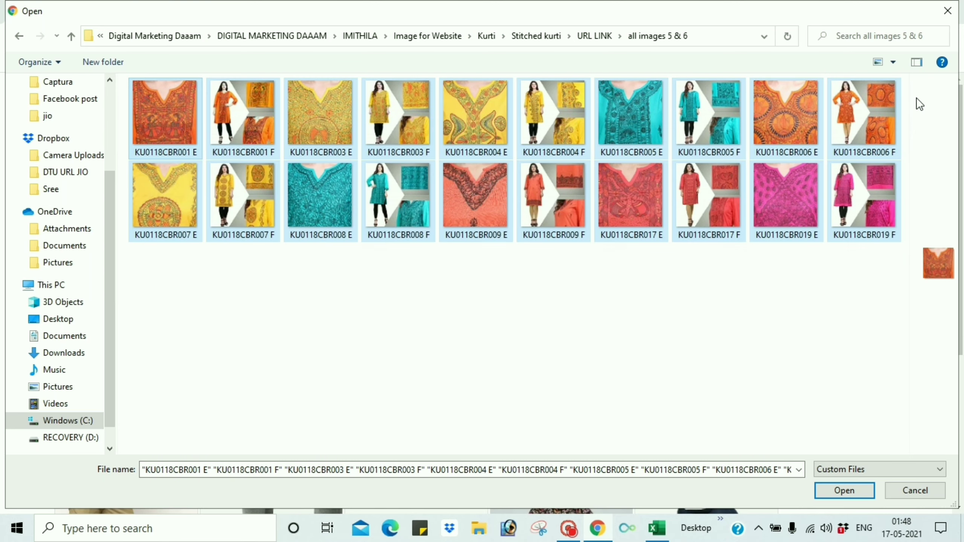
{"action": "left_click", "coordinate": [845, 491]}
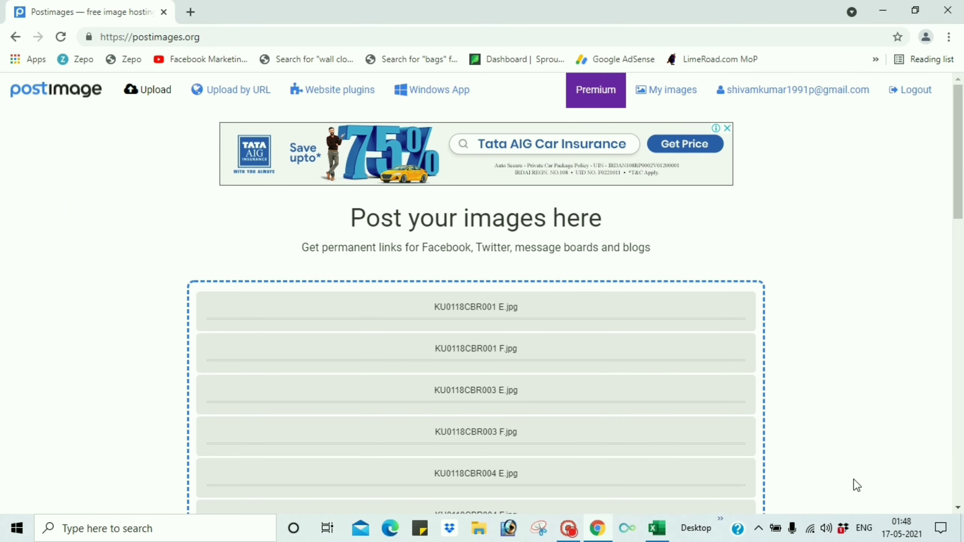
Follow the upload progress and examine the order of the E and F image thumbnails in the new gallery
{"action": "scroll", "coordinate": [687, 364], "scroll_direction": "down", "scroll_amount": 2}
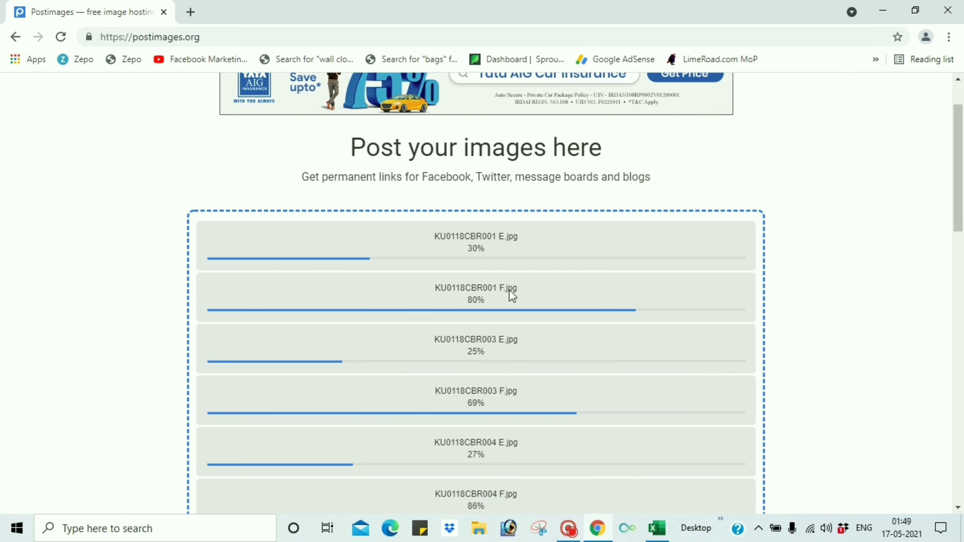
{"action": "scroll", "coordinate": [531, 268], "scroll_direction": "down", "scroll_amount": 3}
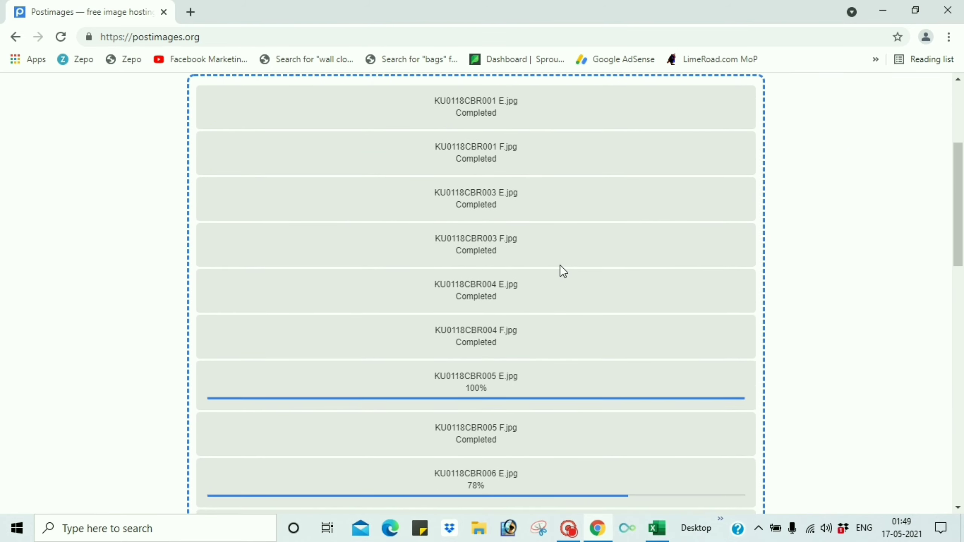
{"action": "scroll", "coordinate": [608, 257], "scroll_direction": "down", "scroll_amount": 10}
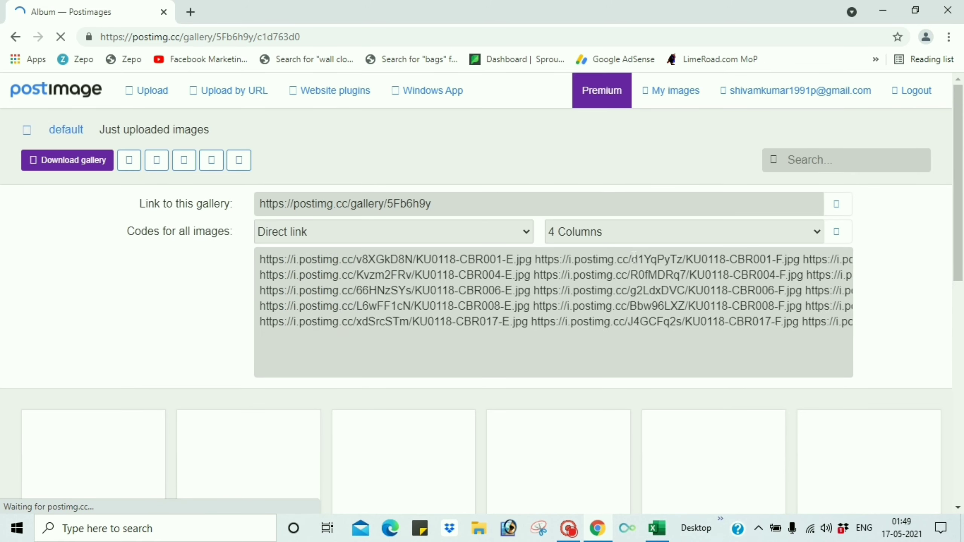
{"action": "scroll", "coordinate": [282, 405], "scroll_direction": "down", "scroll_amount": 3}
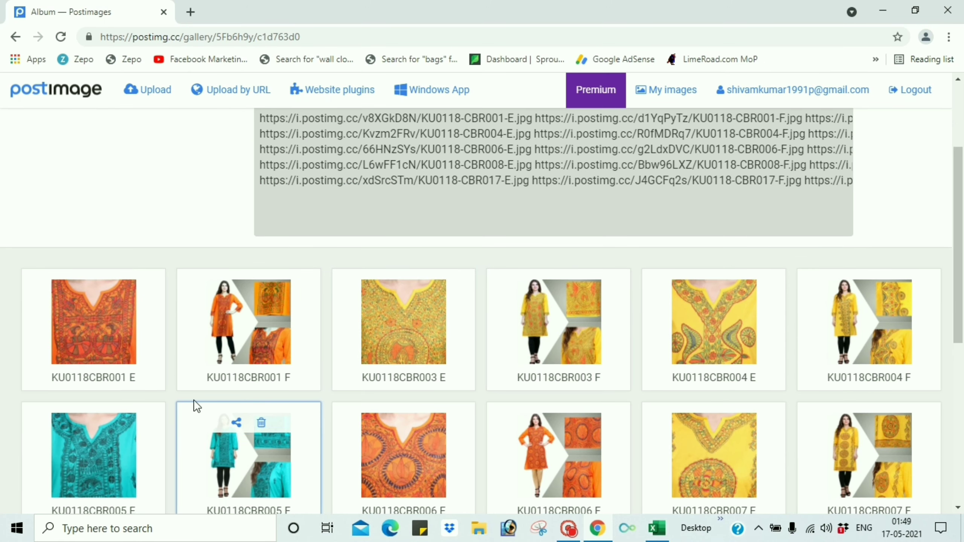
{"action": "scroll", "coordinate": [684, 252], "scroll_direction": "up", "scroll_amount": 3}
{"action": "scroll", "coordinate": [496, 149], "scroll_direction": "down", "scroll_amount": 5}
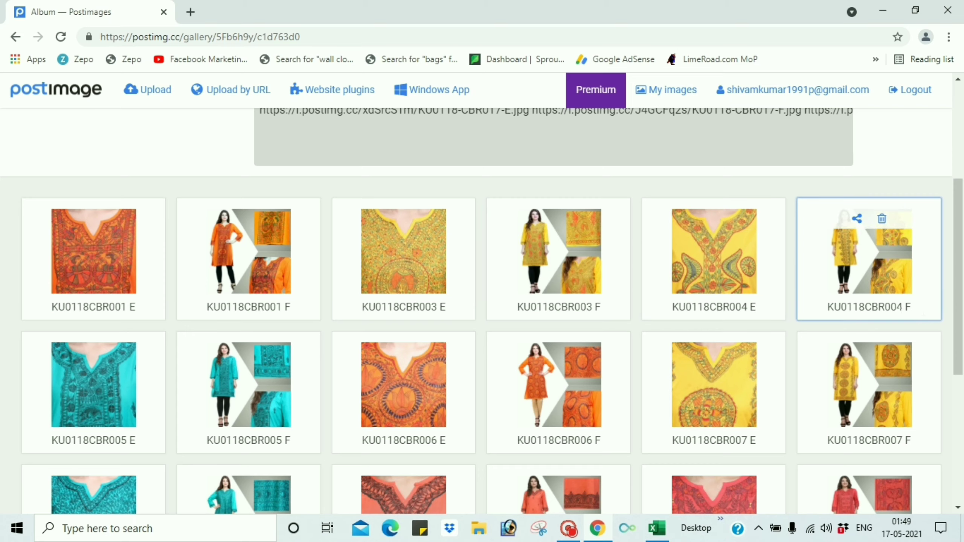
{"action": "middle_click", "coordinate": [617, 289]}
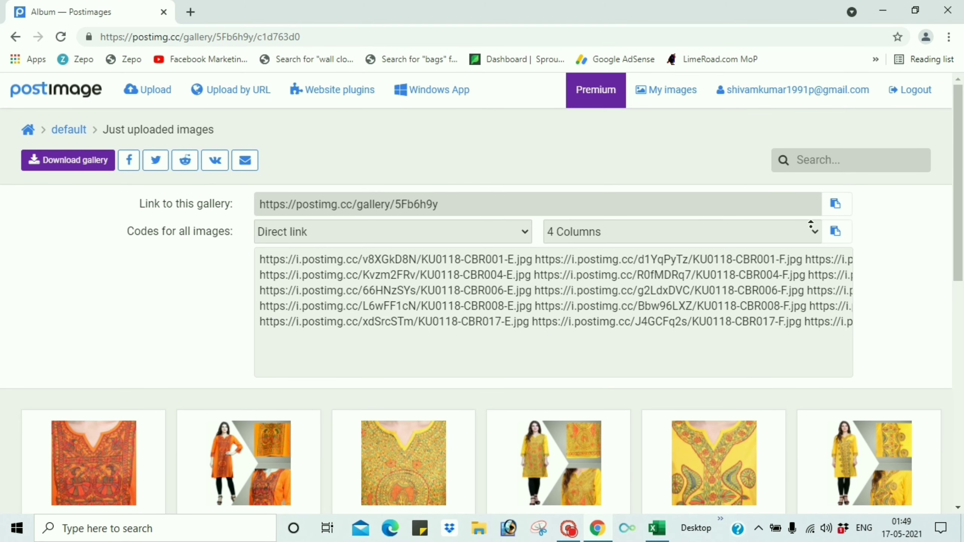
Arrange the direct link codes for all images in 2 Columns and review the resulting list
{"action": "left_click", "coordinate": [816, 233]}
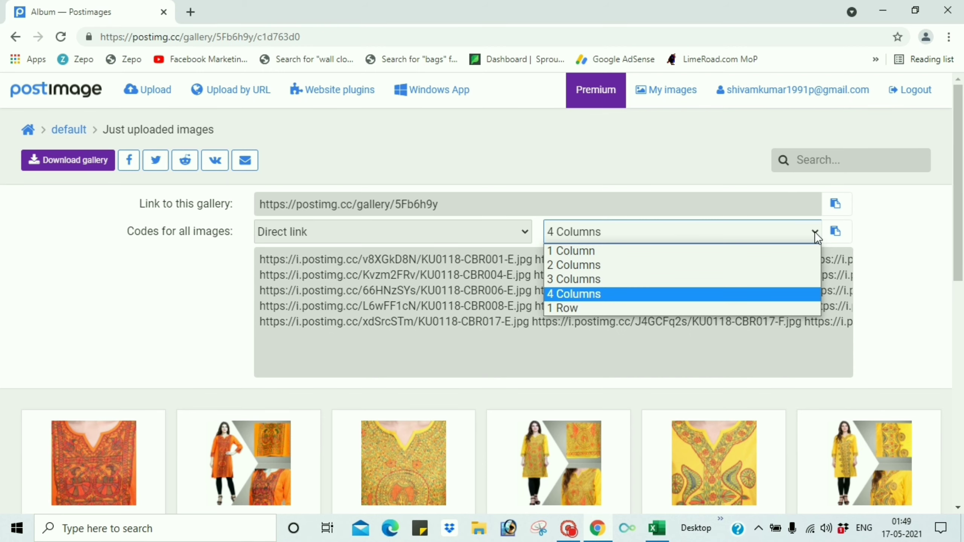
{"action": "left_click", "coordinate": [179, 458]}
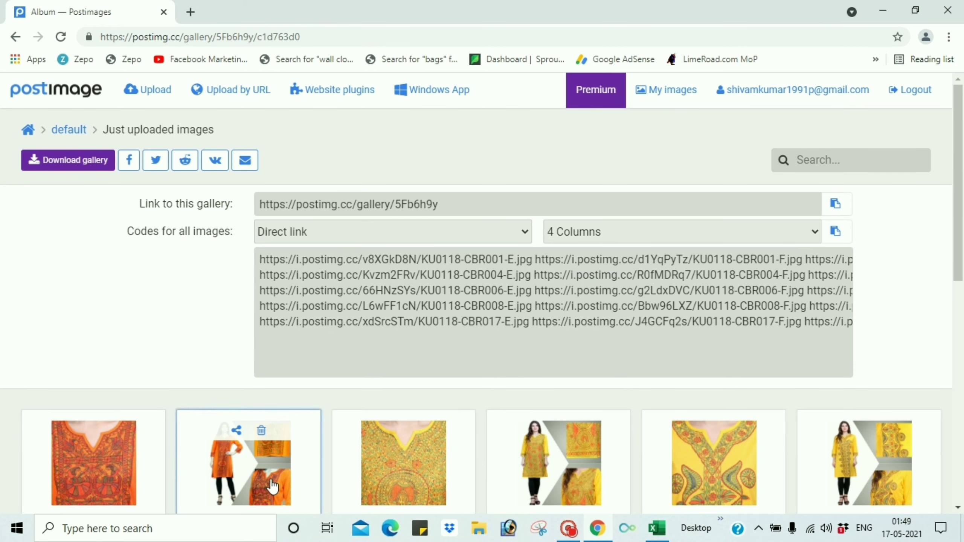
{"action": "left_click", "coordinate": [816, 232]}
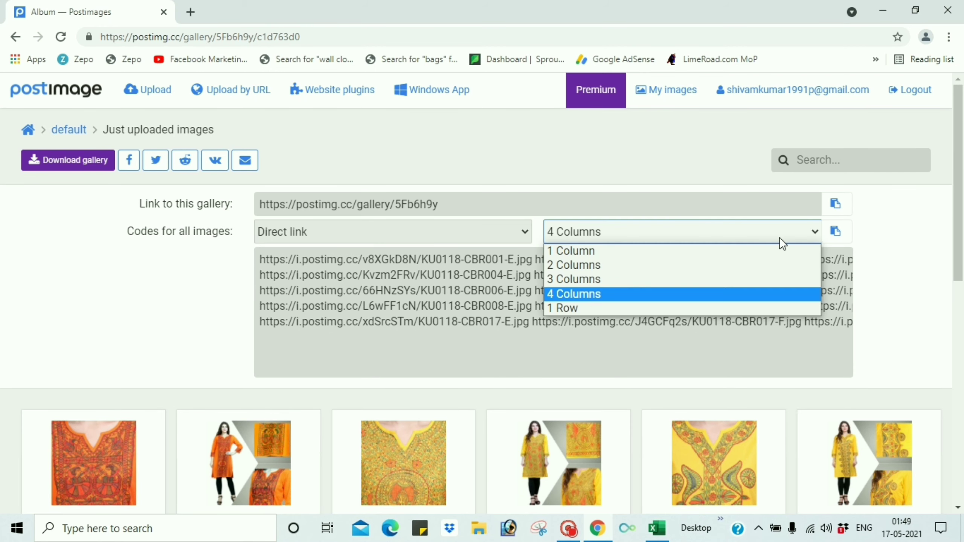
{"action": "left_click", "coordinate": [592, 264]}
{"action": "scroll", "coordinate": [494, 262], "scroll_direction": "down", "scroll_amount": 3}
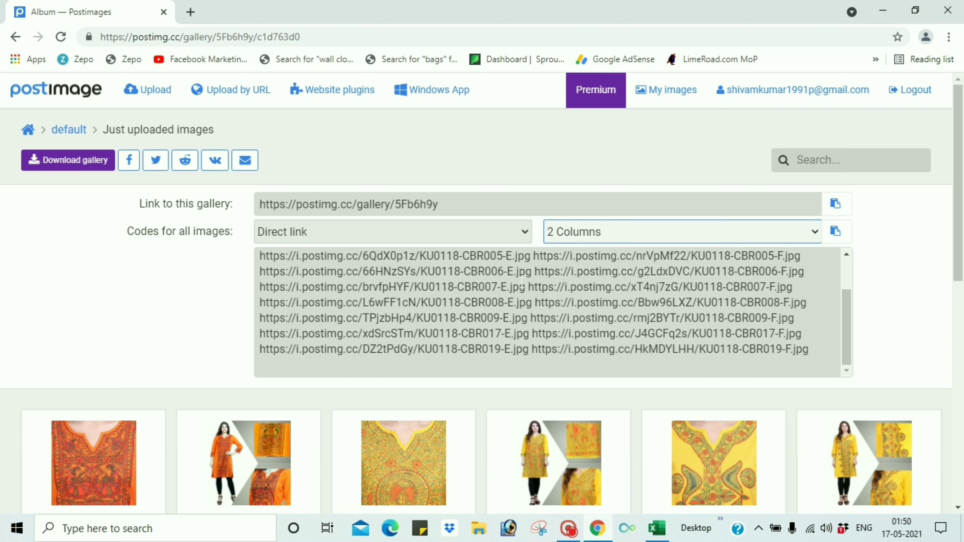
{"action": "scroll", "coordinate": [590, 277], "scroll_direction": "up", "scroll_amount": 3}
Verify the E and F link pairs, copy all the codes, and paste them into the Excel Marketplaces sheet from cell G2 under Image 5
{"action": "left_click_drag", "start_coordinate": [533, 260], "coordinate": [479, 261]}
{"action": "left_click_drag", "start_coordinate": [802, 260], "coordinate": [757, 261]}
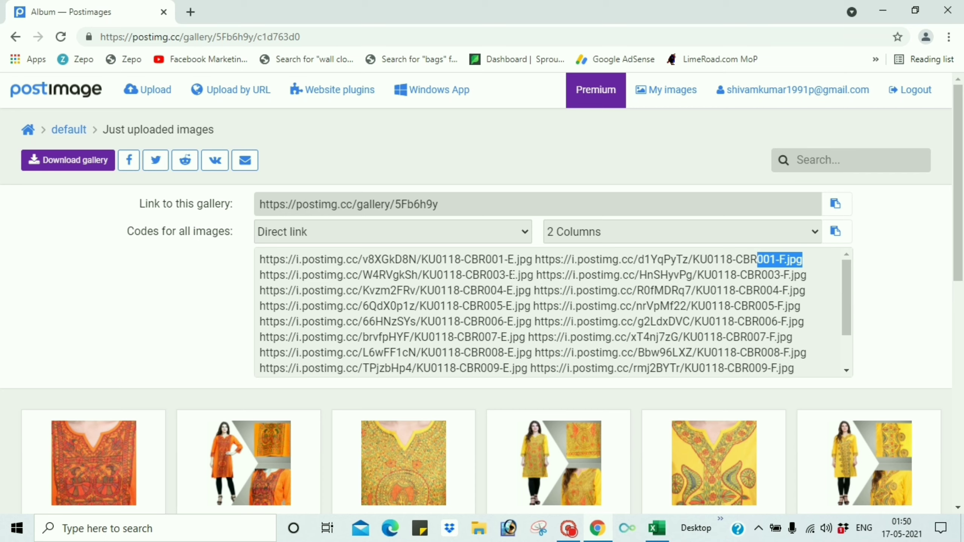
{"action": "left_click_drag", "start_coordinate": [533, 275], "coordinate": [493, 275]}
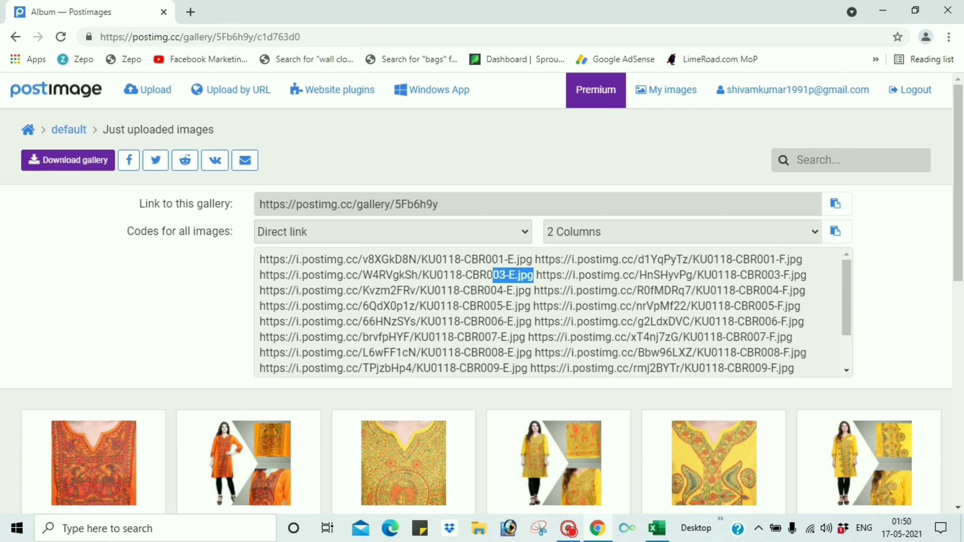
{"action": "left_click_drag", "start_coordinate": [806, 275], "coordinate": [746, 275]}
{"action": "left_click", "coordinate": [905, 227]}
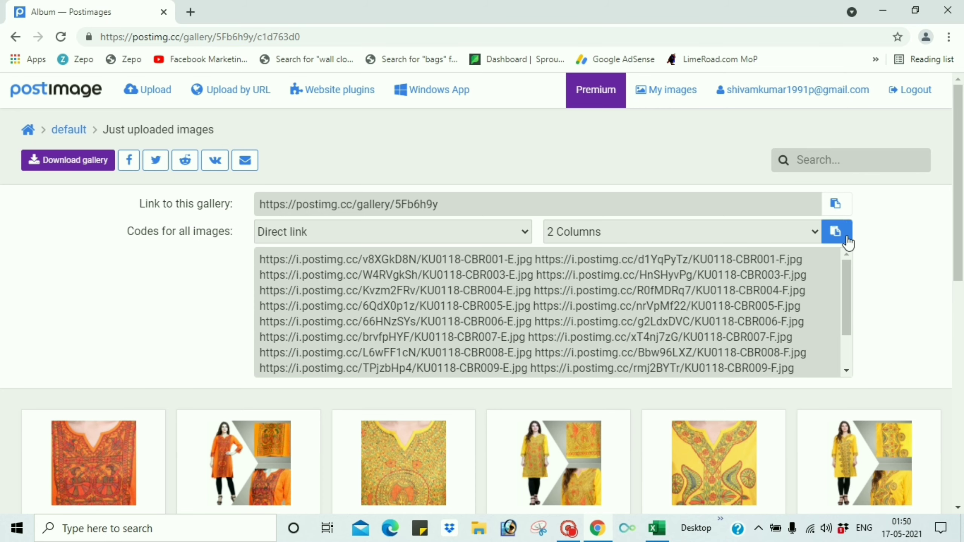
{"action": "left_click", "coordinate": [834, 239]}
{"action": "key", "text": "alt+Tab"}
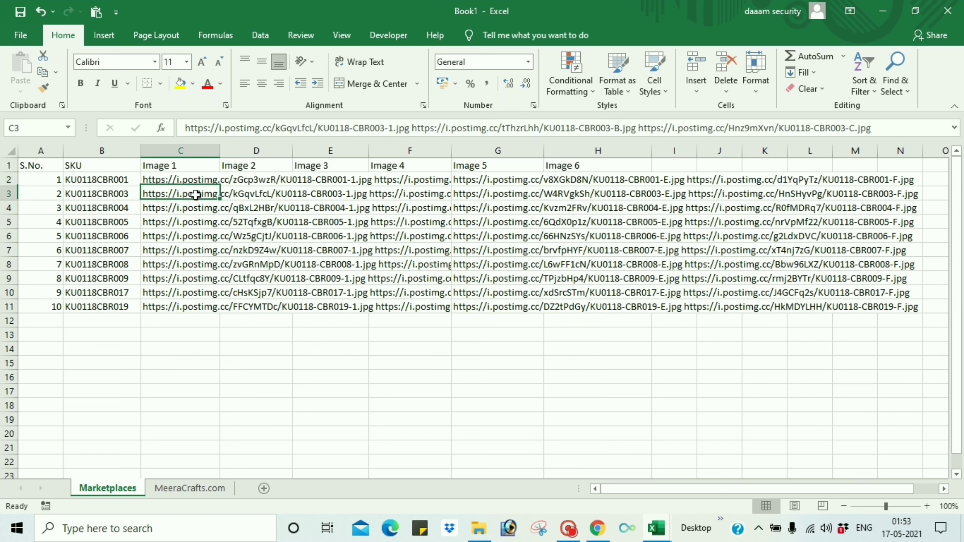
Examine the first SKU's cells from Image 1 to Image 6 to see where the pasted links are stored
{"action": "left_click", "coordinate": [256, 181]}
{"action": "left_click", "coordinate": [330, 180]}
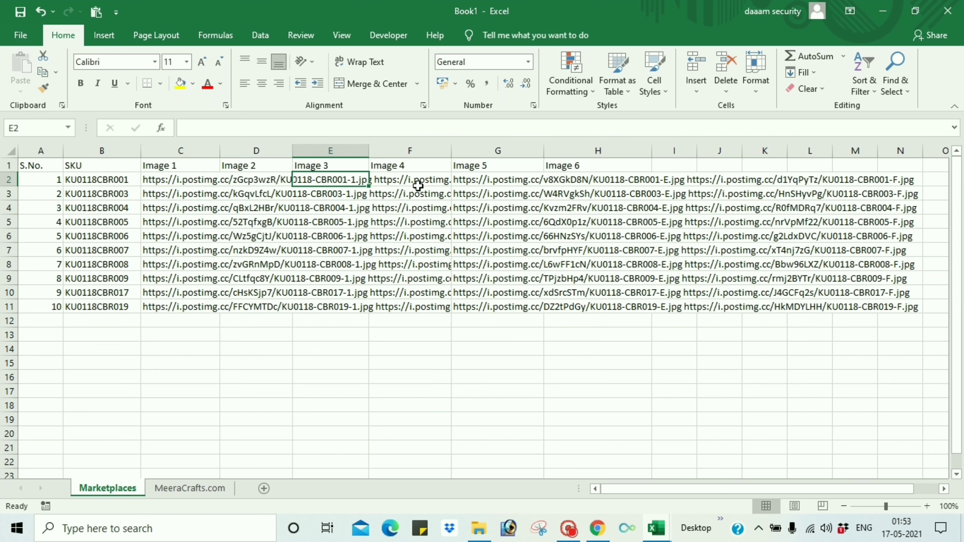
{"action": "left_click", "coordinate": [417, 186]}
{"action": "left_click", "coordinate": [490, 179]}
{"action": "left_click", "coordinate": [193, 186]}
{"action": "left_click", "coordinate": [254, 181]}
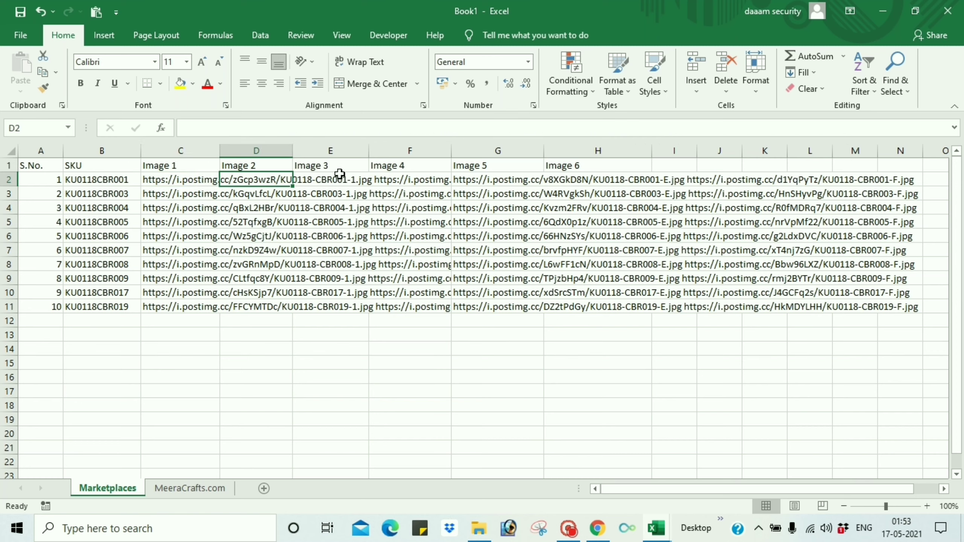
{"action": "left_click", "coordinate": [344, 176]}
{"action": "left_click", "coordinate": [191, 180]}
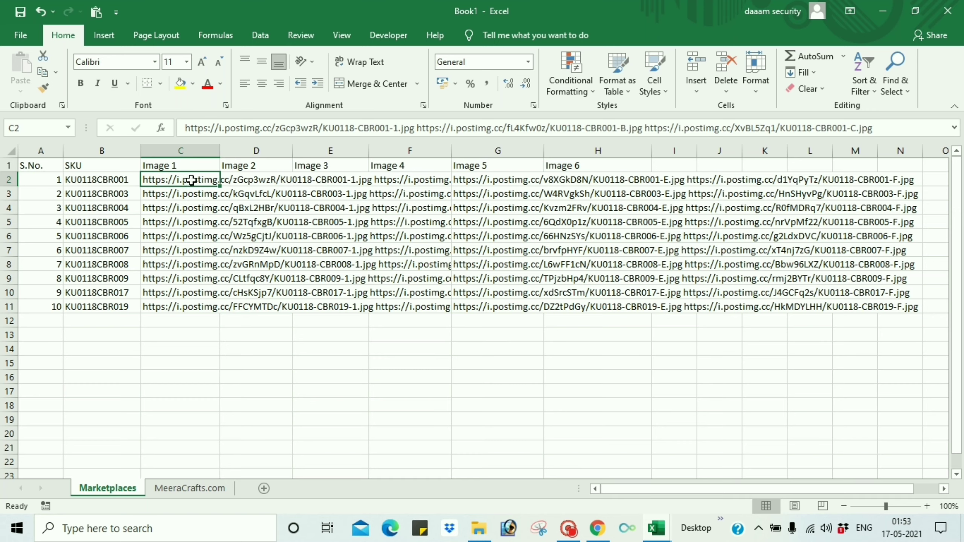
{"action": "left_click", "coordinate": [478, 185]}
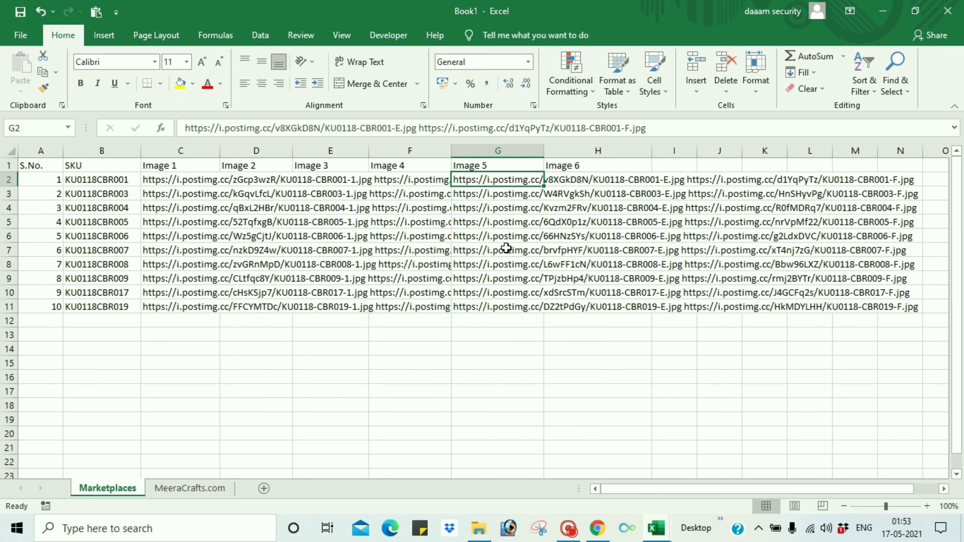
{"action": "left_click", "coordinate": [607, 185]}
Switch to the Flipkart fabric listing workbook and examine its Main Image URL and Other Image URL columns in row 5
{"action": "key", "text": "alt+Tab"}
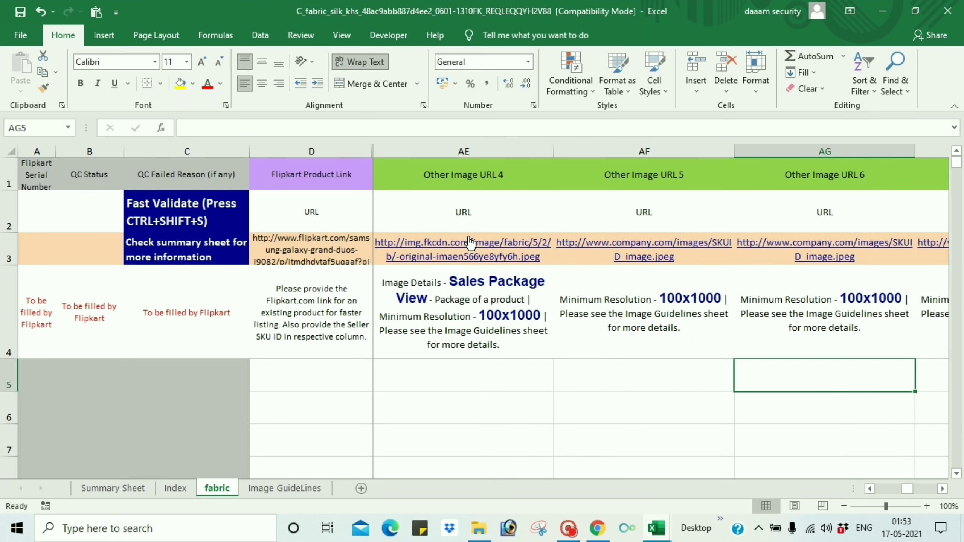
{"action": "left_click", "coordinate": [492, 378]}
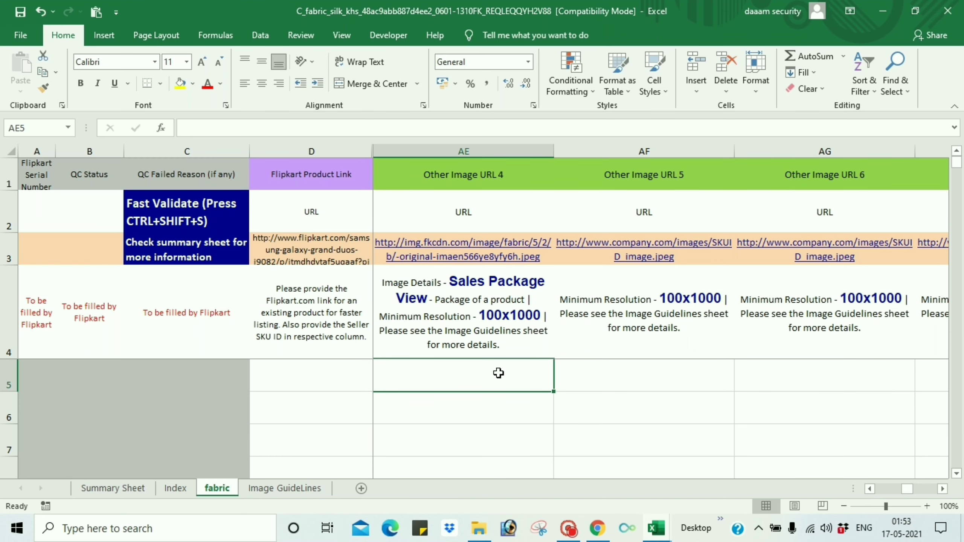
{"action": "key", "text": "Left"}
{"action": "key", "text": "Left"}
{"action": "key", "text": "Left"}
{"action": "key", "text": "Left"}
{"action": "key", "text": "Left"}
{"action": "left_click", "coordinate": [670, 372]}
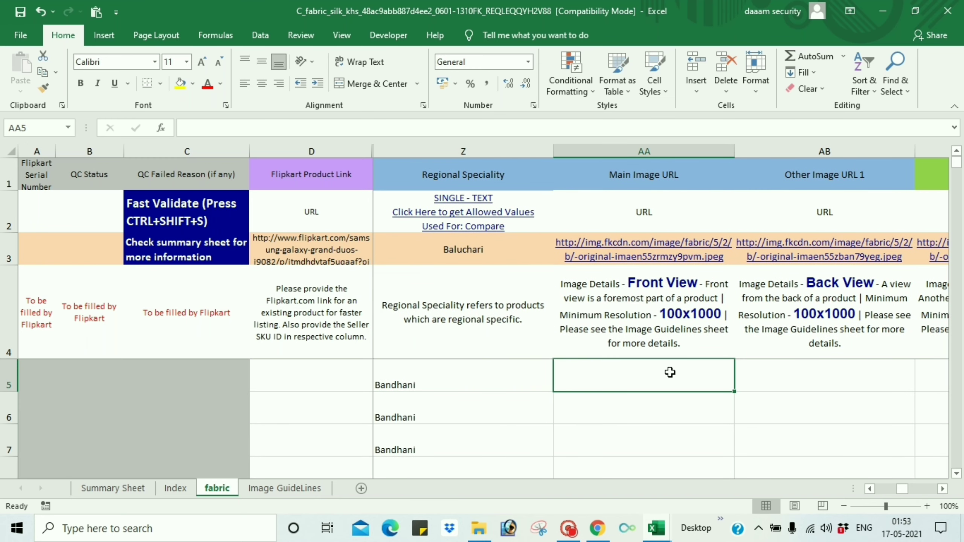
{"action": "left_click", "coordinate": [841, 379]}
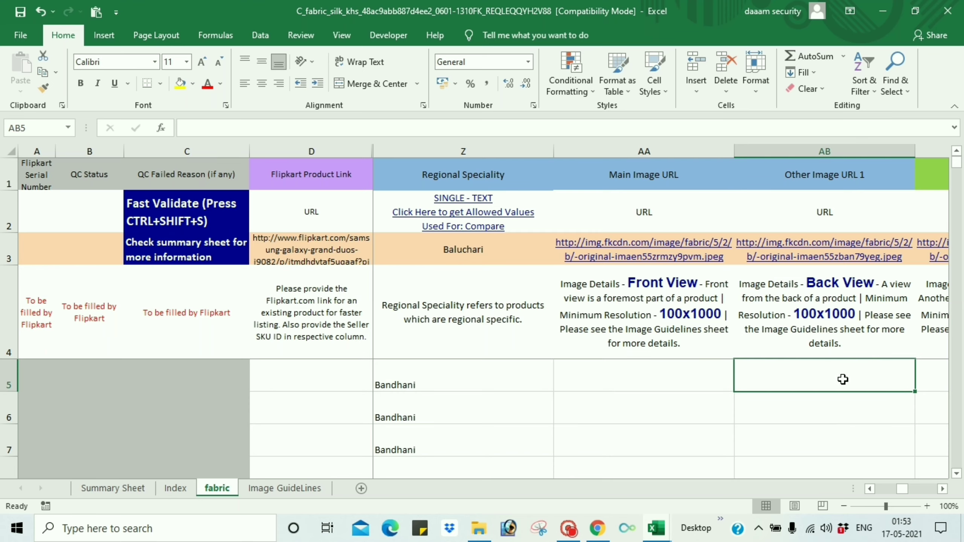
{"action": "key", "text": "Right"}
{"action": "key", "text": "Right"}
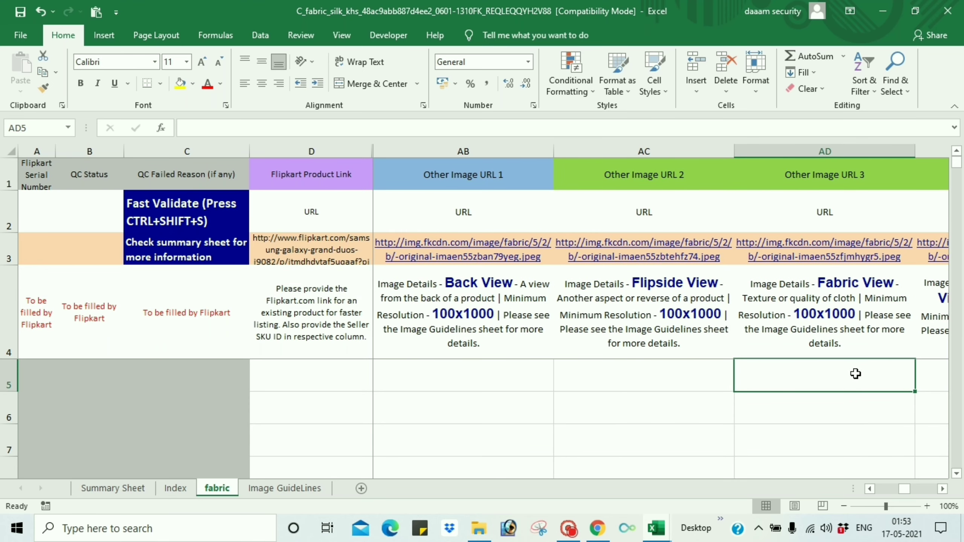
Check the Other Image URL 4 to Other Image URL 6 columns in row 5, and switch back to the Book1 workbook
{"action": "key", "text": "Right"}
{"action": "key", "text": "Right"}
{"action": "key", "text": "Right"}
{"action": "key", "text": "alt+Tab"}
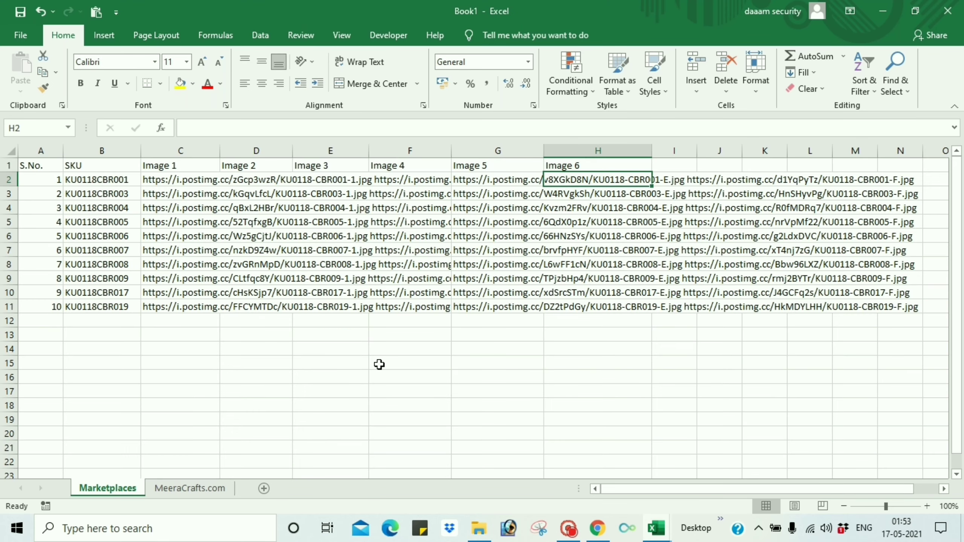
Start Text to Columns on the Image 1 cells C2:C11 and choose Delimited as the data type
{"action": "left_click", "coordinate": [186, 178]}
{"action": "left_click_drag", "start_coordinate": [183, 179], "coordinate": [186, 308]}
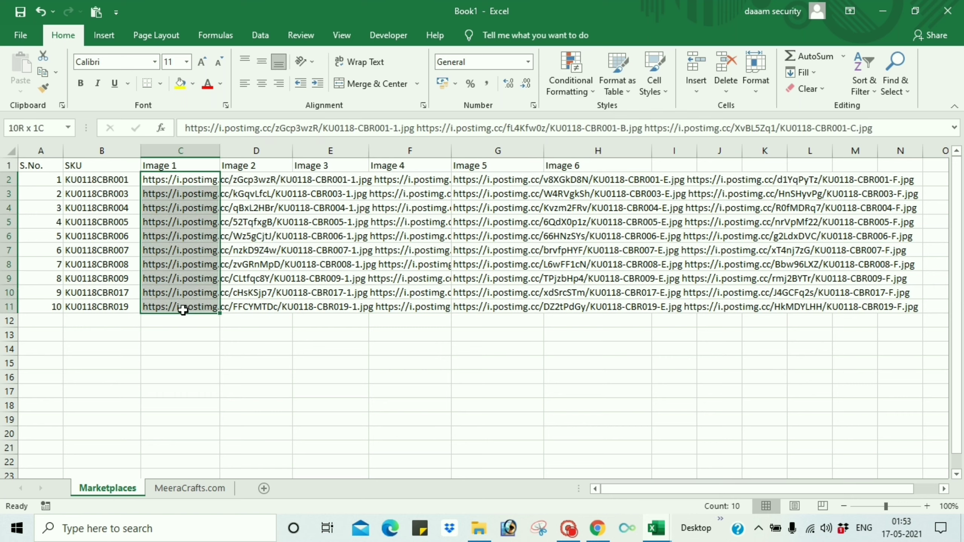
{"action": "left_click", "coordinate": [258, 34]}
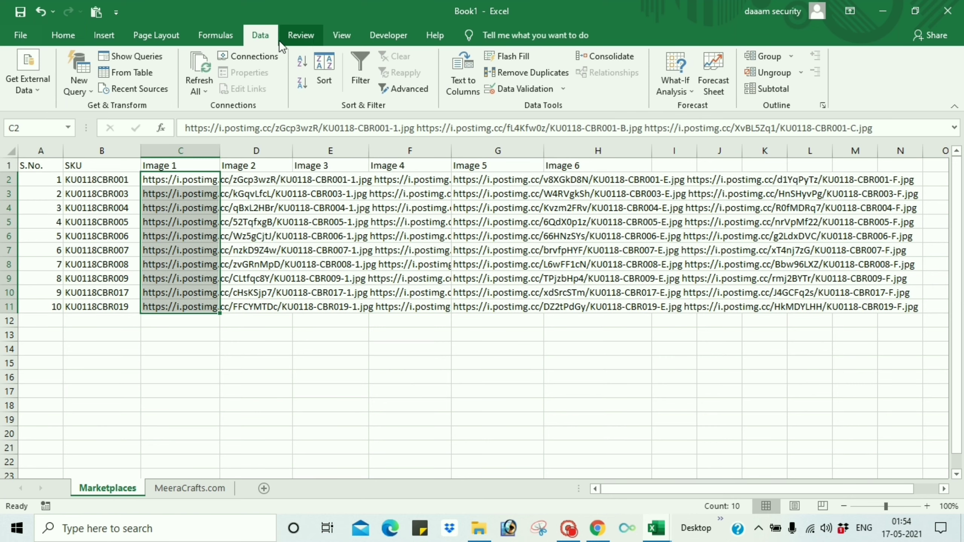
{"action": "left_click", "coordinate": [464, 86]}
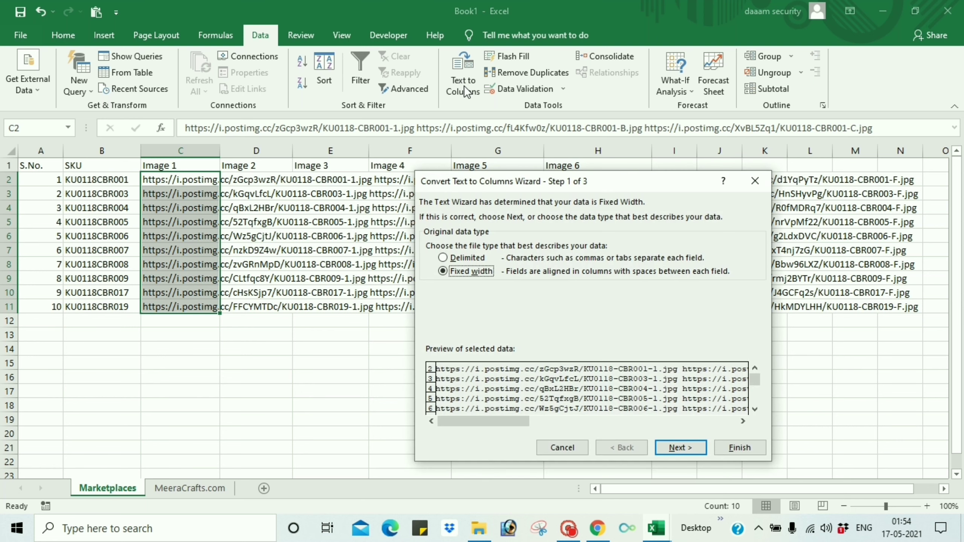
{"action": "left_click", "coordinate": [443, 258]}
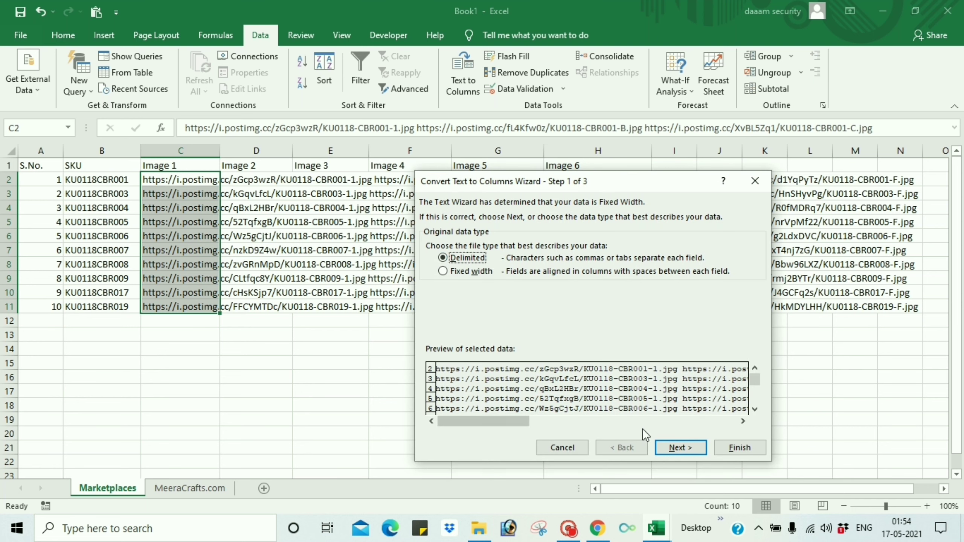
{"action": "left_click", "coordinate": [671, 448]}
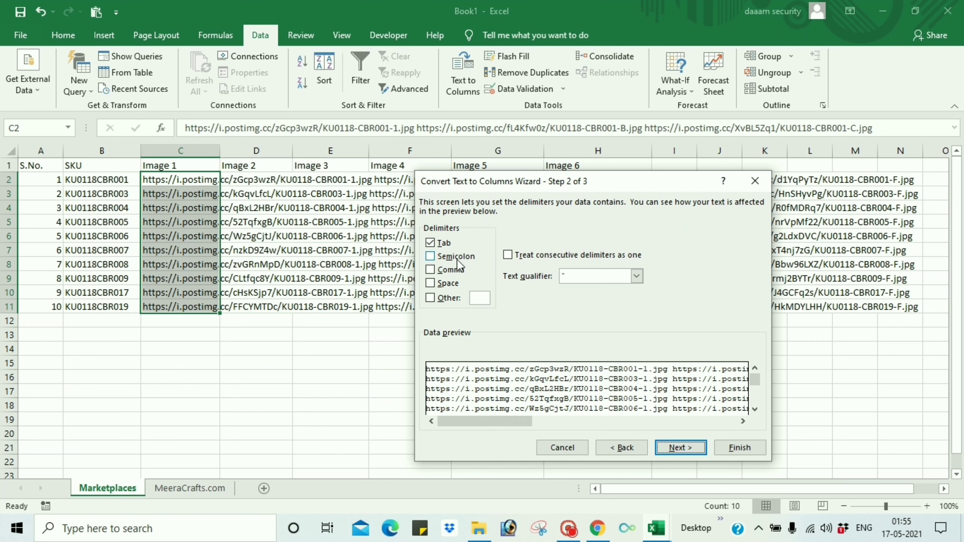
Set Space as the only delimiter, check the preview, and complete the split of the links starting at C2
{"action": "left_click", "coordinate": [431, 286]}
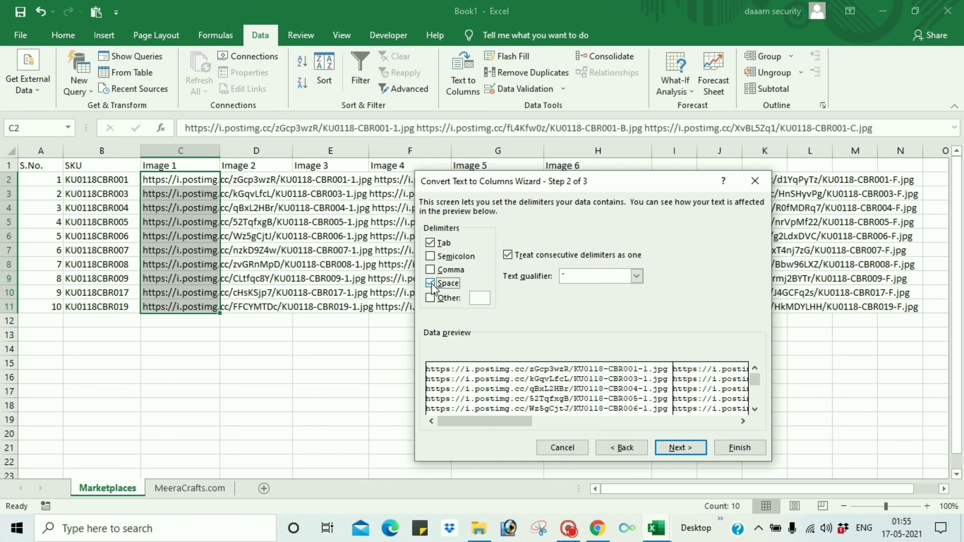
{"action": "left_click", "coordinate": [430, 243]}
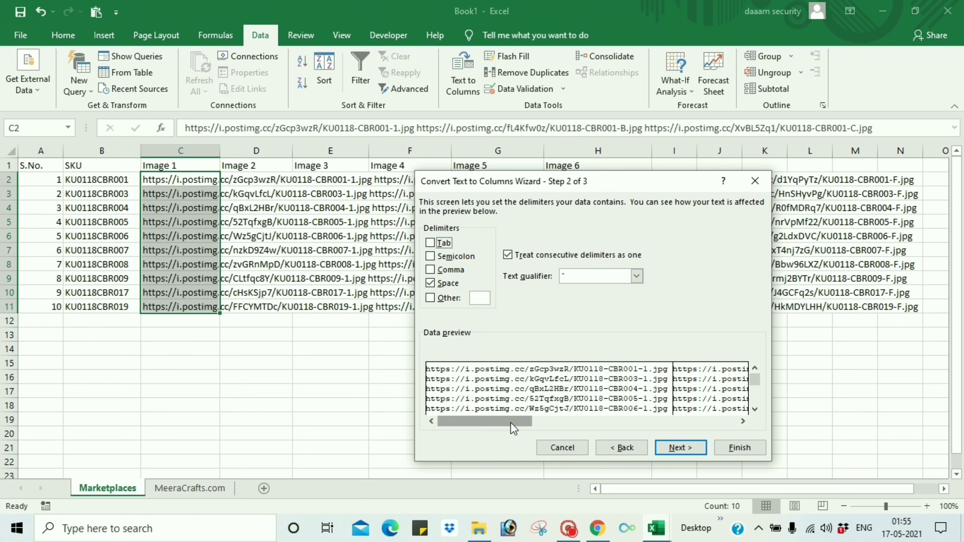
{"action": "left_click_drag", "start_coordinate": [510, 421], "coordinate": [636, 423]}
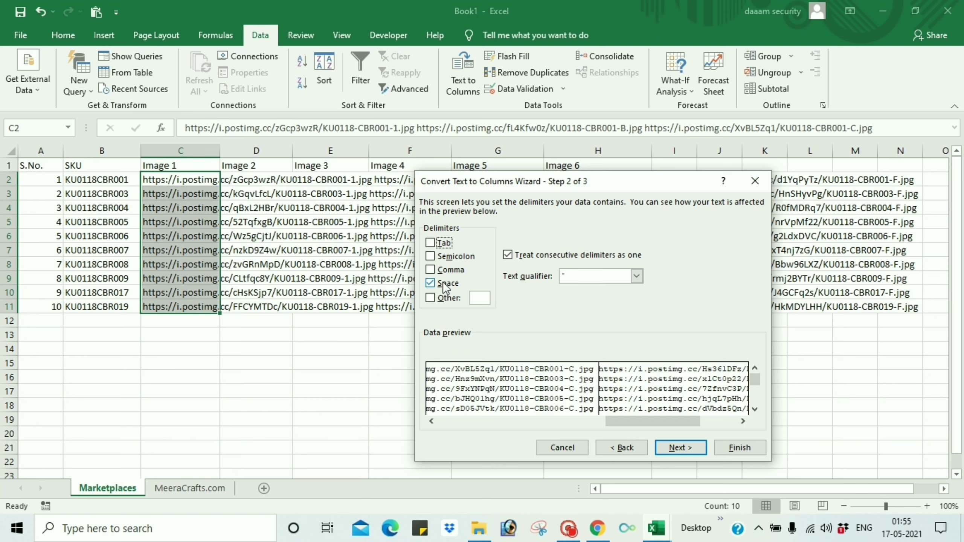
{"action": "left_click", "coordinate": [682, 444]}
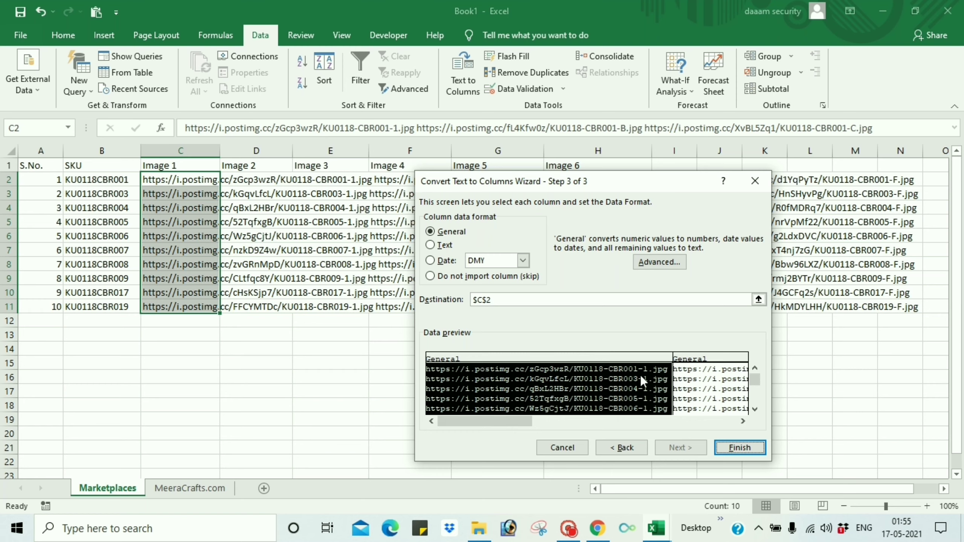
{"action": "left_click", "coordinate": [740, 444]}
{"action": "left_click", "coordinate": [331, 363]}
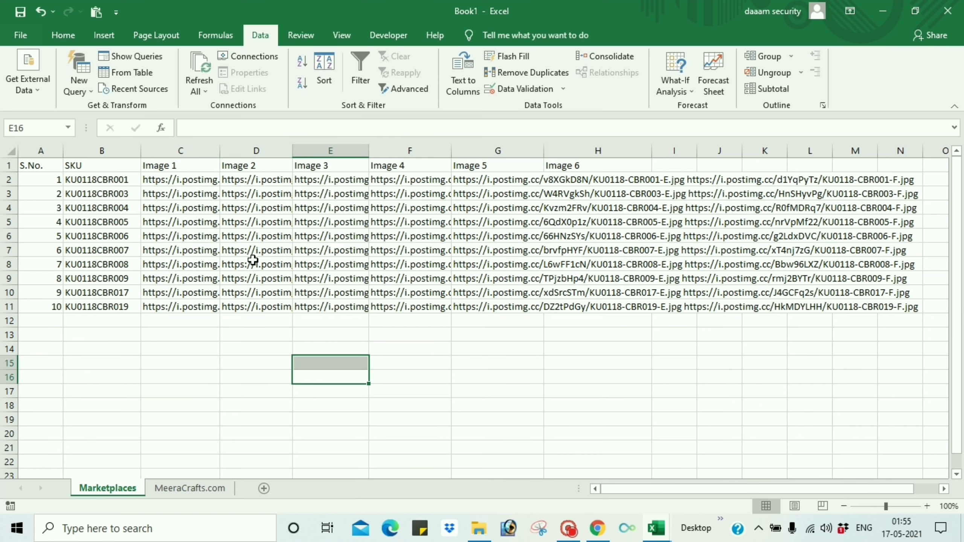
Examine the first SKU's cells in row 2 from Image 1 to Image 6 to check how the links are separated
{"action": "left_click", "coordinate": [233, 179]}
{"action": "left_click", "coordinate": [197, 179]}
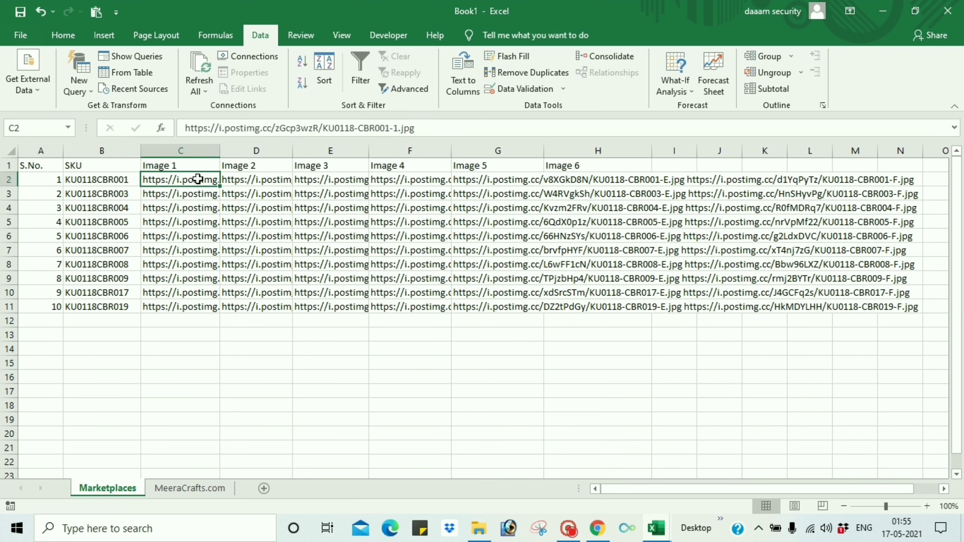
{"action": "left_click", "coordinate": [234, 177]}
{"action": "left_click", "coordinate": [302, 183]}
{"action": "left_click", "coordinate": [191, 181]}
{"action": "left_click", "coordinate": [241, 183]}
{"action": "key", "text": "Right"}
{"action": "key", "text": "Right"}
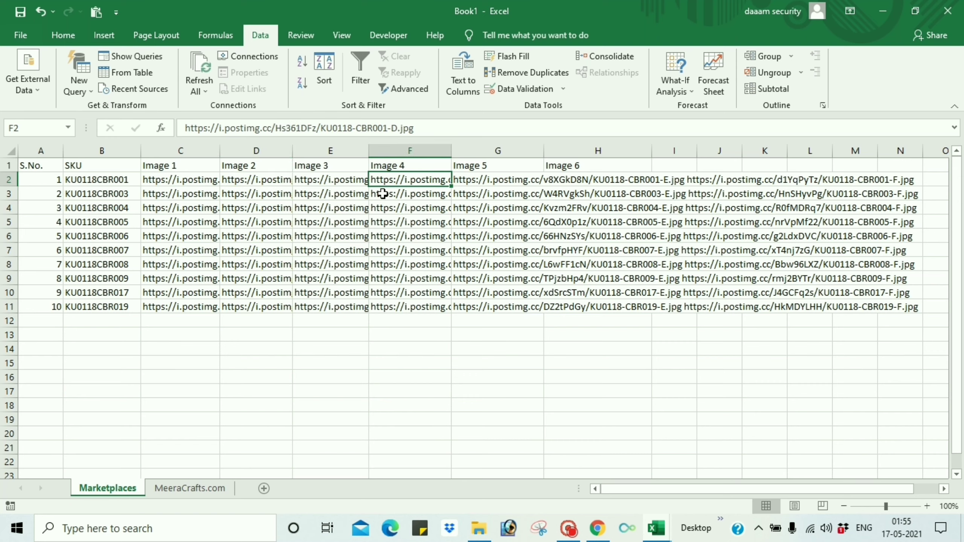
{"action": "key", "text": "Right"}
{"action": "key", "text": "Right"}
{"action": "key", "text": "Left"}
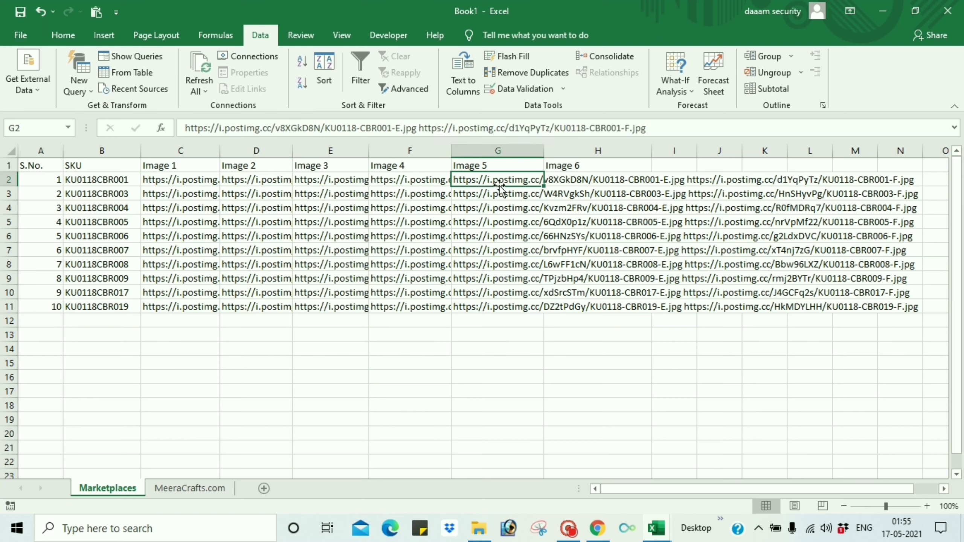
Split the Image 5 links in G2:G11 into separate columns using Text to Columns with the Space delimiter
{"action": "left_click_drag", "start_coordinate": [491, 179], "coordinate": [495, 306]}
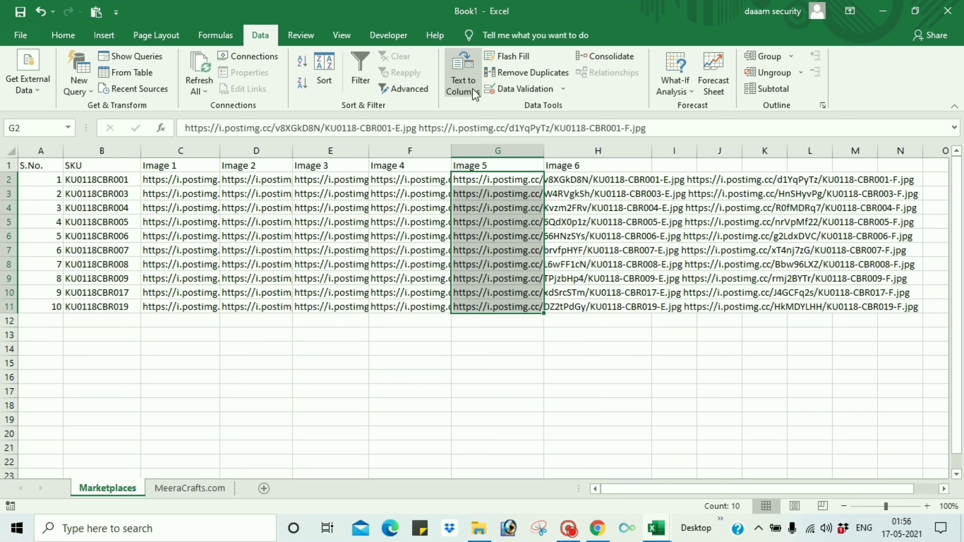
{"action": "left_click", "coordinate": [459, 82]}
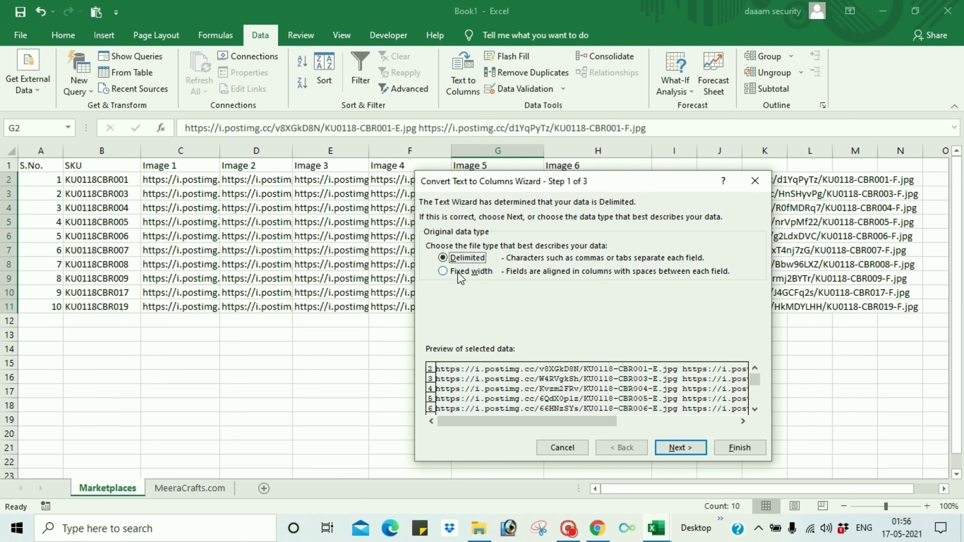
{"action": "left_click", "coordinate": [671, 449]}
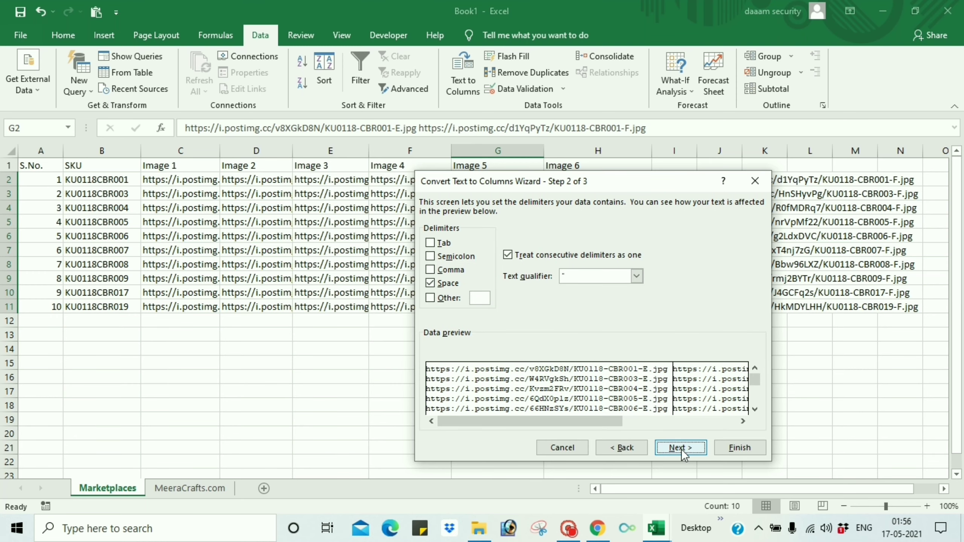
{"action": "left_click", "coordinate": [680, 448]}
{"action": "left_click", "coordinate": [741, 448]}
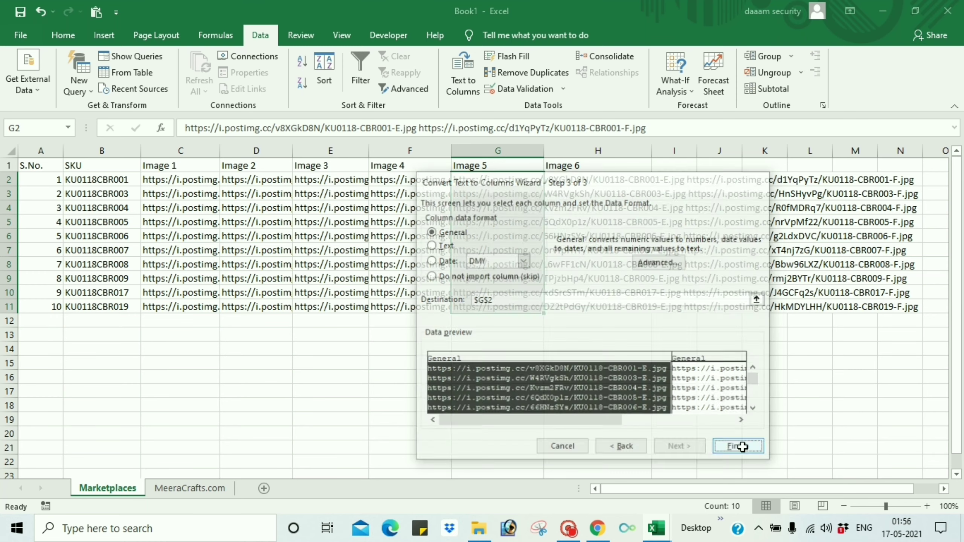
{"action": "left_click", "coordinate": [619, 319]}
Verify the individual links for SKU KU0118CBR001 in row 2 from Image 1 through Image 6
{"action": "left_click", "coordinate": [584, 182]}
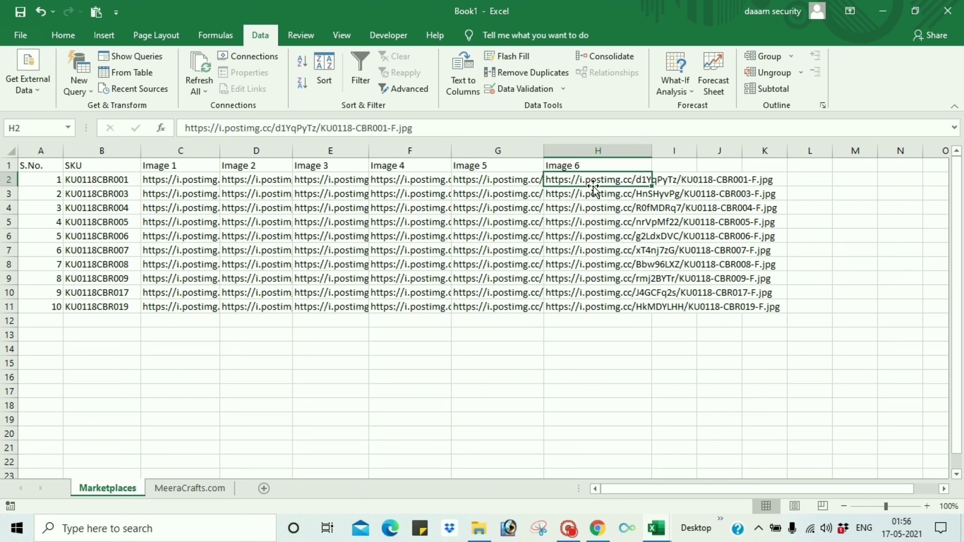
{"action": "left_click", "coordinate": [189, 182]}
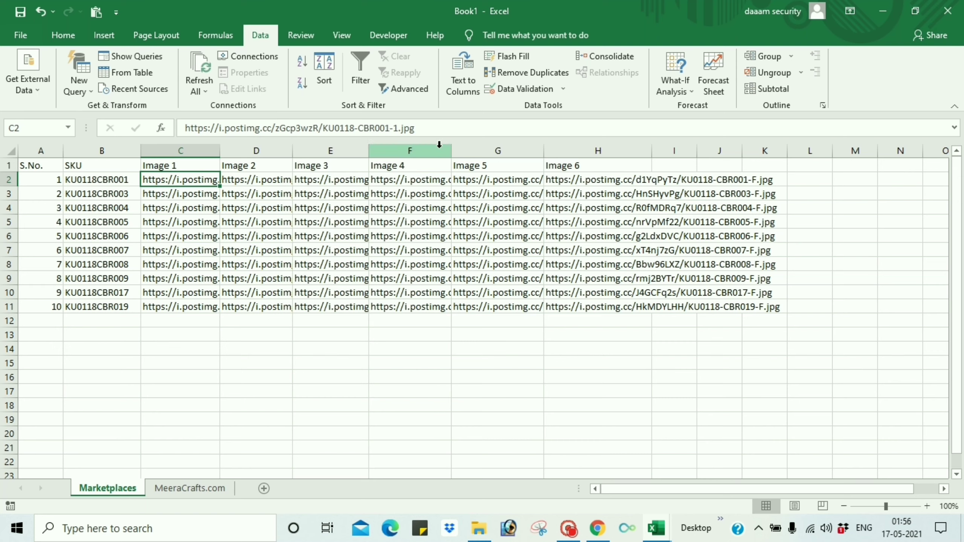
{"action": "key", "text": "Right"}
{"action": "key", "text": "Right"}
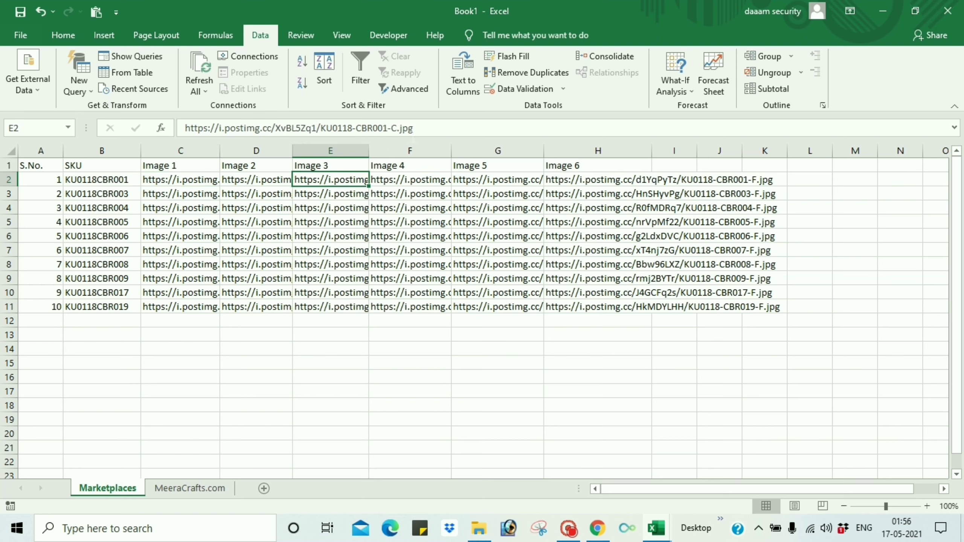
{"action": "key", "text": "Right"}
{"action": "key", "text": "Right"}
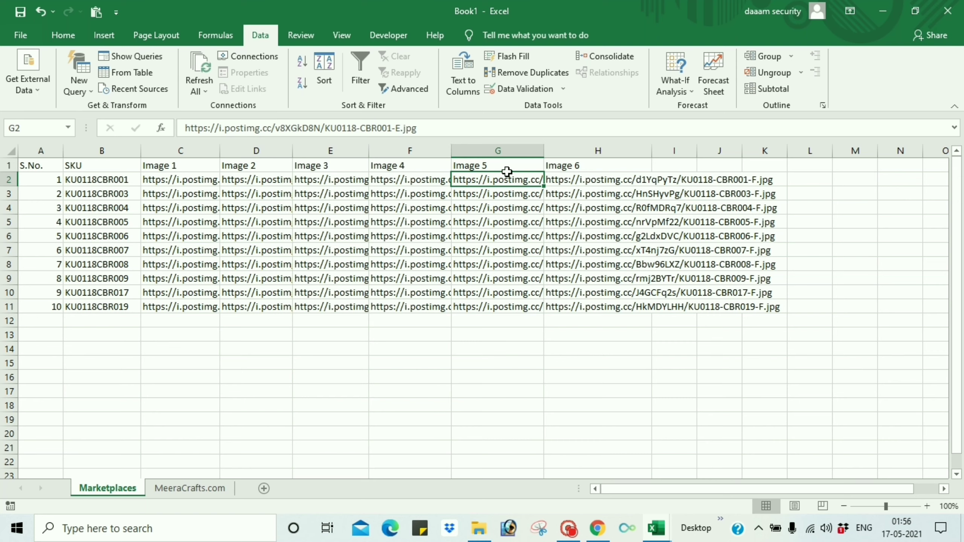
{"action": "key", "text": "Right"}
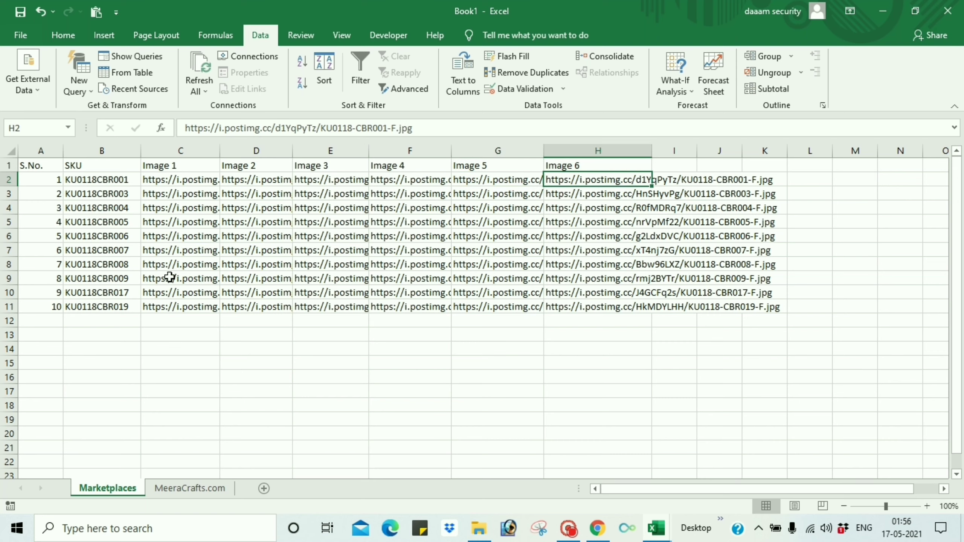
Verify the individual links for SKU KU0118CBR009 in row 9 across the Image 1 to Image 6 columns
{"action": "left_click", "coordinate": [98, 279]}
{"action": "left_click", "coordinate": [175, 279]}
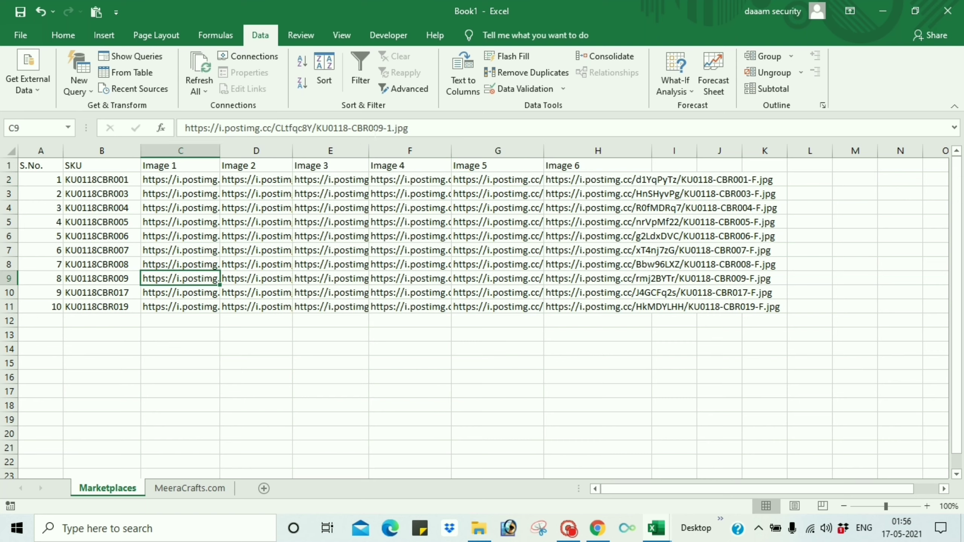
{"action": "left_click", "coordinate": [249, 279]}
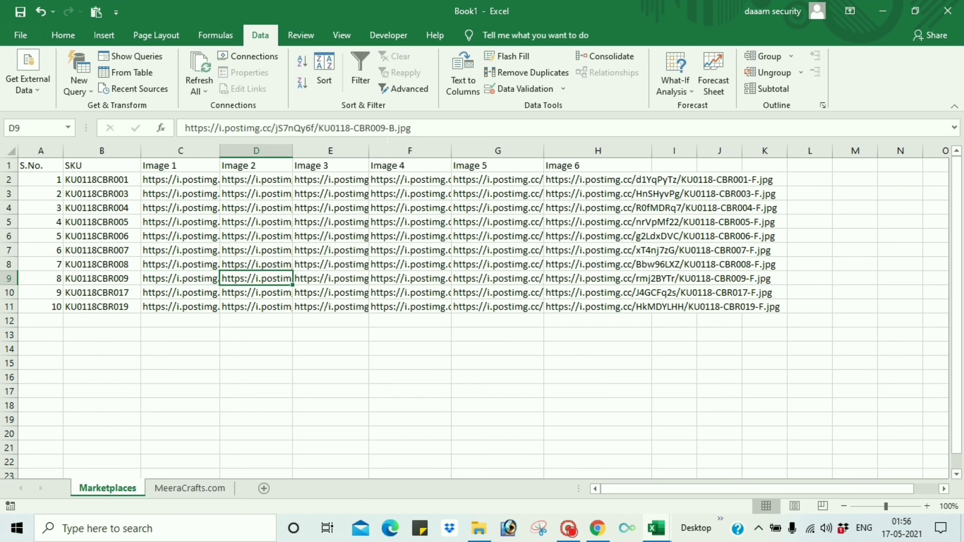
{"action": "key", "text": "Right"}
{"action": "key", "text": "Right"}
{"action": "key", "text": "Right"}
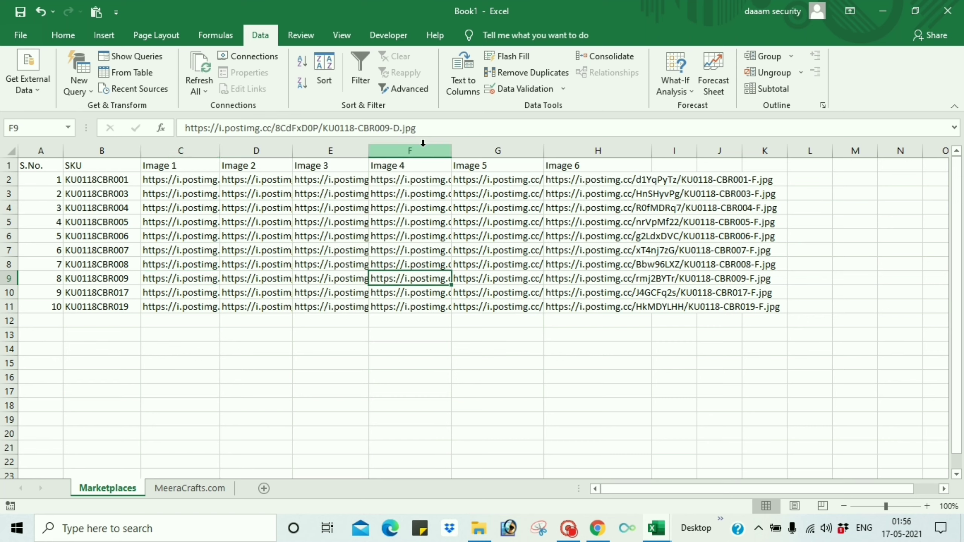
{"action": "key", "text": "Right"}
{"action": "key", "text": "Right"}
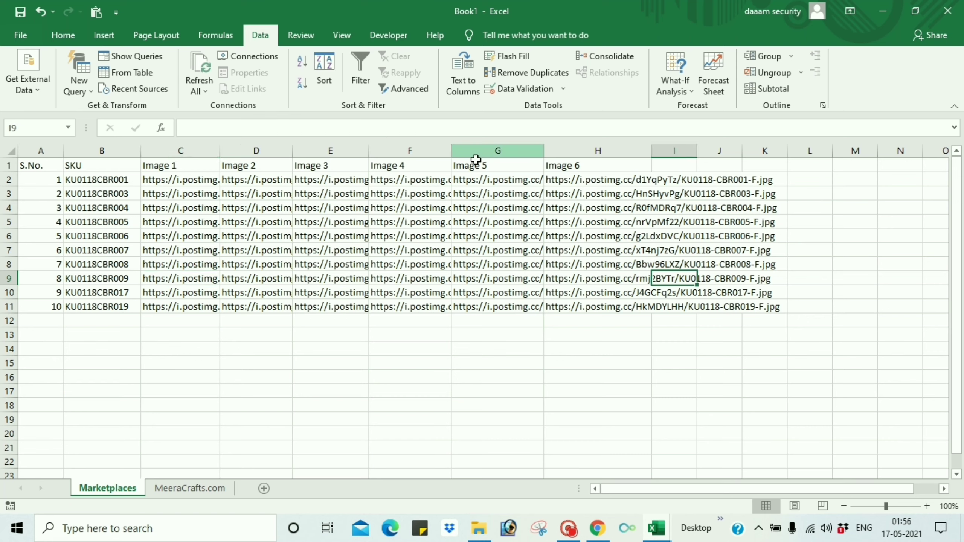
Copy all image links in C2:H11 and paste them into the Flipkart workbook's fabric sheet from AA5 under Main Image URL
{"action": "left_click_drag", "start_coordinate": [180, 179], "coordinate": [579, 307]}
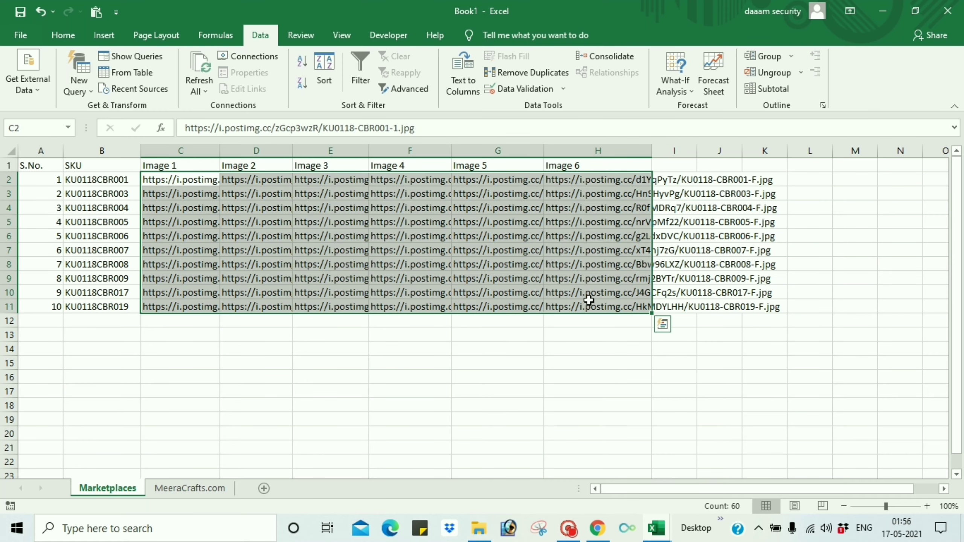
{"action": "key", "text": "ctrl+c"}
{"action": "key", "text": "alt+Tab"}
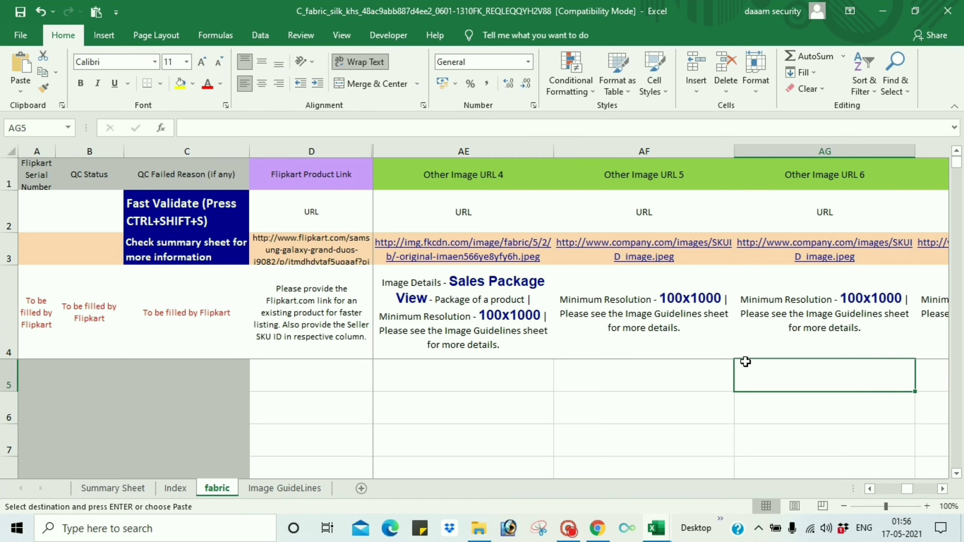
{"action": "key", "text": "Left"}
{"action": "key", "text": "Left"}
{"action": "key", "text": "Left"}
{"action": "key", "text": "Left"}
{"action": "key", "text": "Left"}
{"action": "key", "text": "Left"}
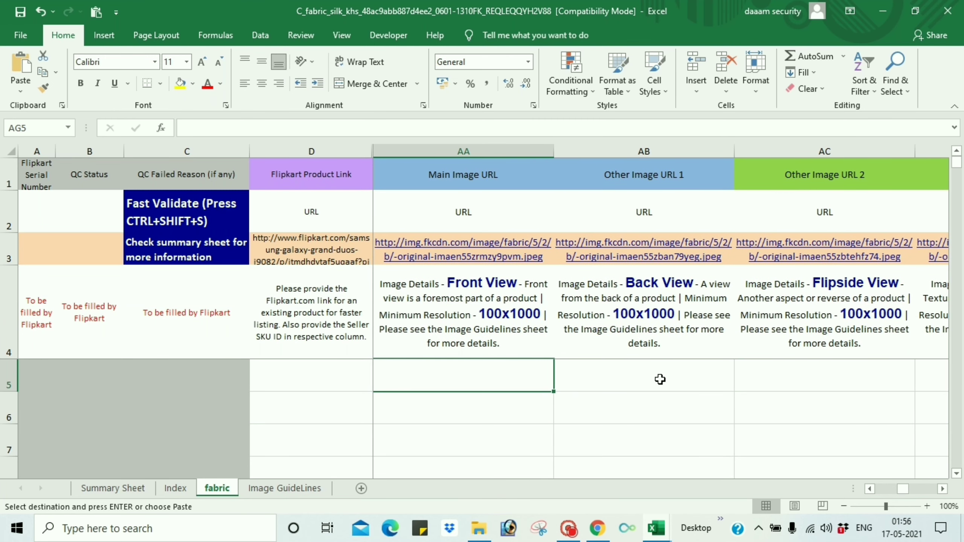
{"action": "key", "text": "Left"}
{"action": "key", "text": "Right"}
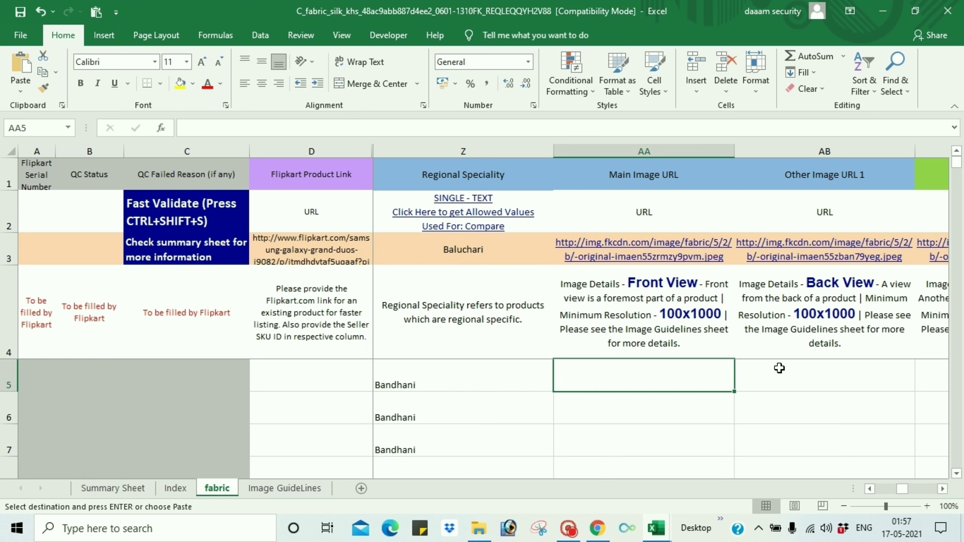
{"action": "key", "text": "ctrl+v"}
{"action": "key", "text": "ctrl"}
{"action": "key", "text": "ctrl"}
Review the pasted links in the Main Image URL column from row 5 down to the last product in row 14
{"action": "left_click", "coordinate": [653, 404]}
{"action": "left_click", "coordinate": [631, 378]}
{"action": "key", "text": "Down"}
{"action": "key", "text": "Down"}
{"action": "key", "text": "Up"}
{"action": "key", "text": "Up"}
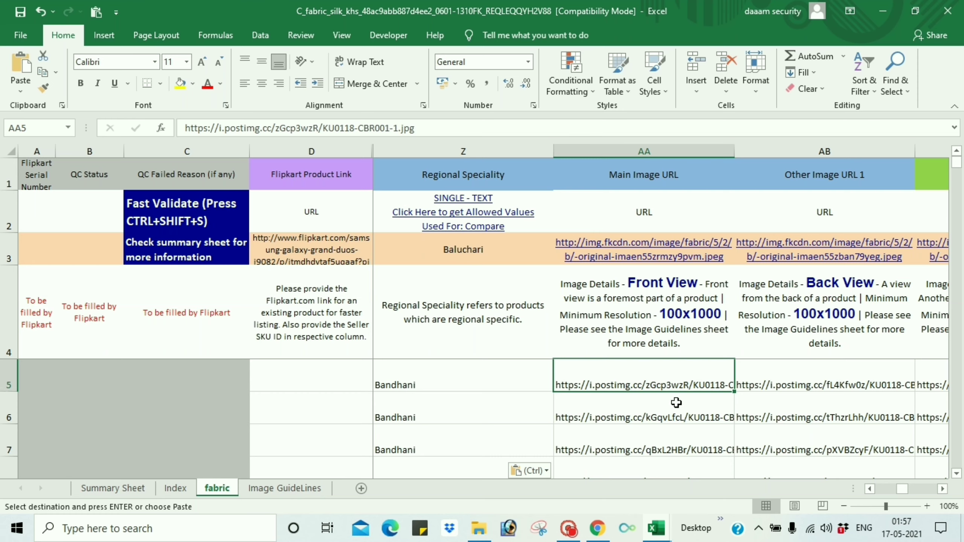
{"action": "key", "text": "Down"}
{"action": "key", "text": "Down"}
{"action": "key", "text": "Down"}
{"action": "key", "text": "Down"}
{"action": "key", "text": "Down"}
{"action": "key", "text": "Down"}
{"action": "key", "text": "Down"}
{"action": "key", "text": "Down"}
{"action": "key", "text": "Down"}
{"action": "key", "text": "Down"}
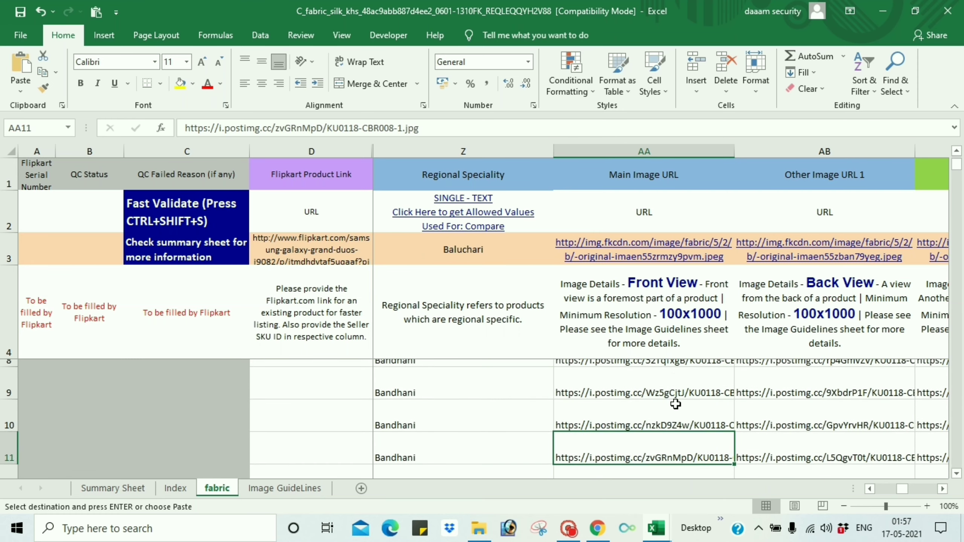
{"action": "key", "text": "Up"}
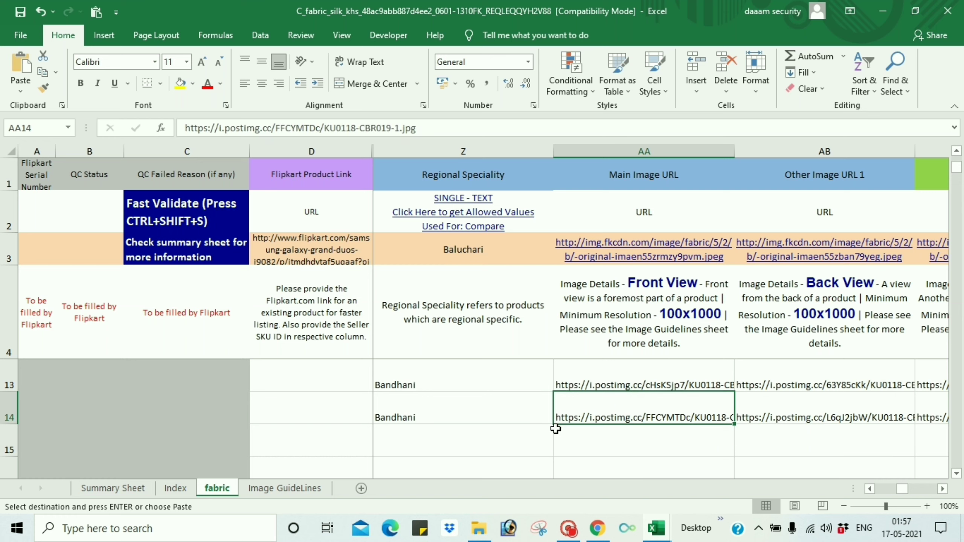
Compare the SKU in column I of row 14 with its pasted image link, and inspect the first Main Image URL in AA5
{"action": "key", "text": "Left"}
{"action": "key", "text": "Left"}
{"action": "key", "text": "Left"}
{"action": "key", "text": "Left"}
{"action": "key", "text": "Left"}
{"action": "key", "text": "Left"}
{"action": "key", "text": "Left"}
{"action": "key", "text": "Left"}
{"action": "key", "text": "Left"}
{"action": "key", "text": "Left"}
{"action": "key", "text": "Left"}
{"action": "key", "text": "Left"}
{"action": "key", "text": "Left"}
{"action": "key", "text": "Left"}
{"action": "key", "text": "Left"}
{"action": "key", "text": "Left"}
{"action": "key", "text": "Left"}
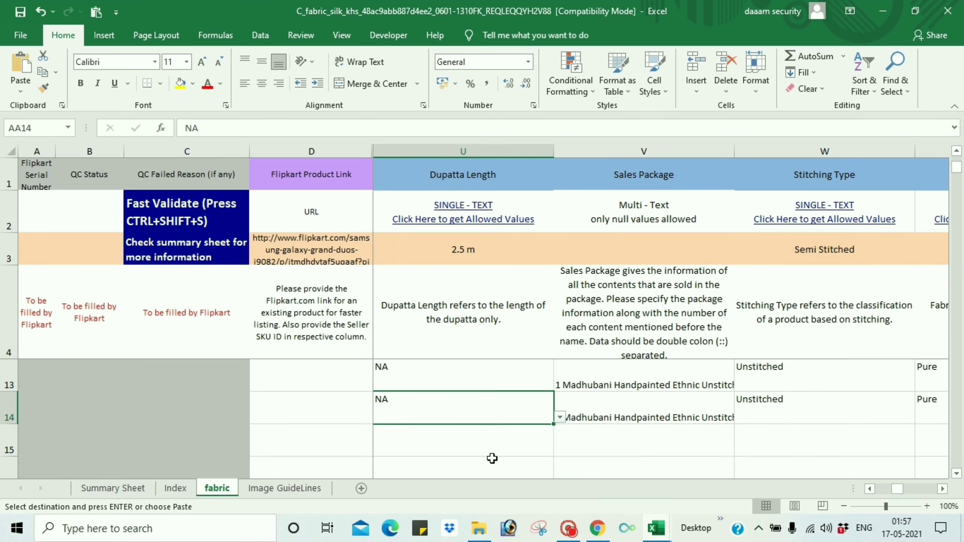
{"action": "left_click_drag", "start_coordinate": [887, 488], "coordinate": [906, 493]}
{"action": "left_click", "coordinate": [424, 413]}
{"action": "key", "text": "Return"}
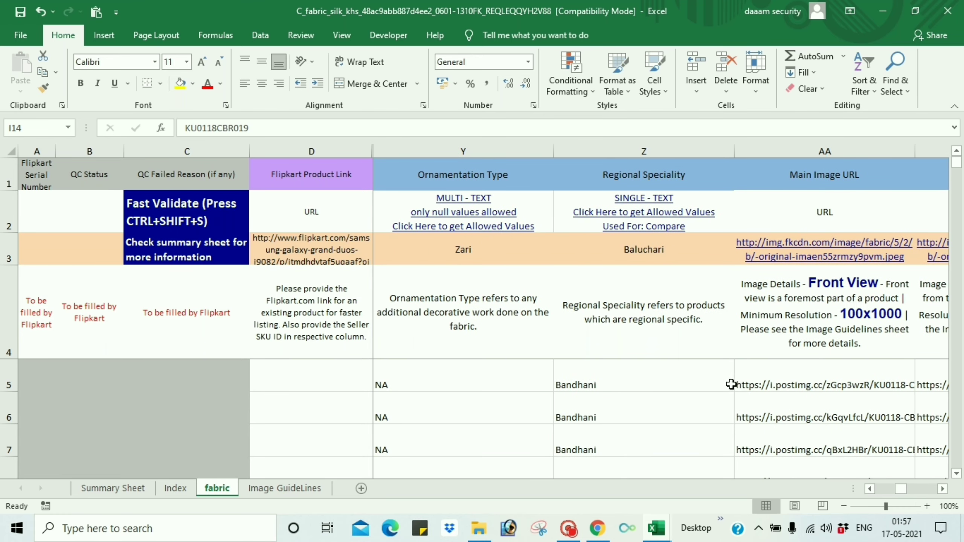
{"action": "left_click", "coordinate": [759, 369]}
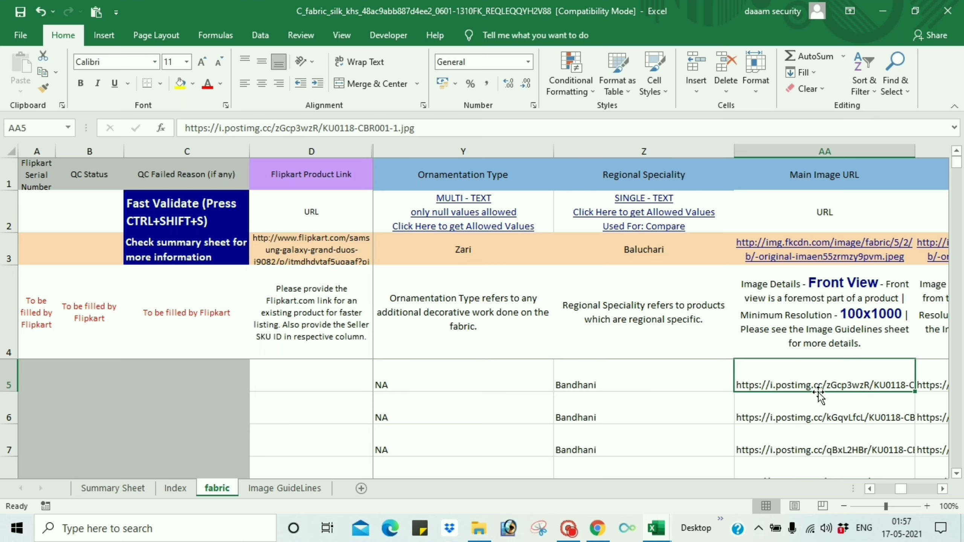
Switch to Book1's MeeraCrafts.com sheet and examine how the combined image links in C2 are separated, using the expanded formula bar
{"action": "key", "text": "alt+Tab"}
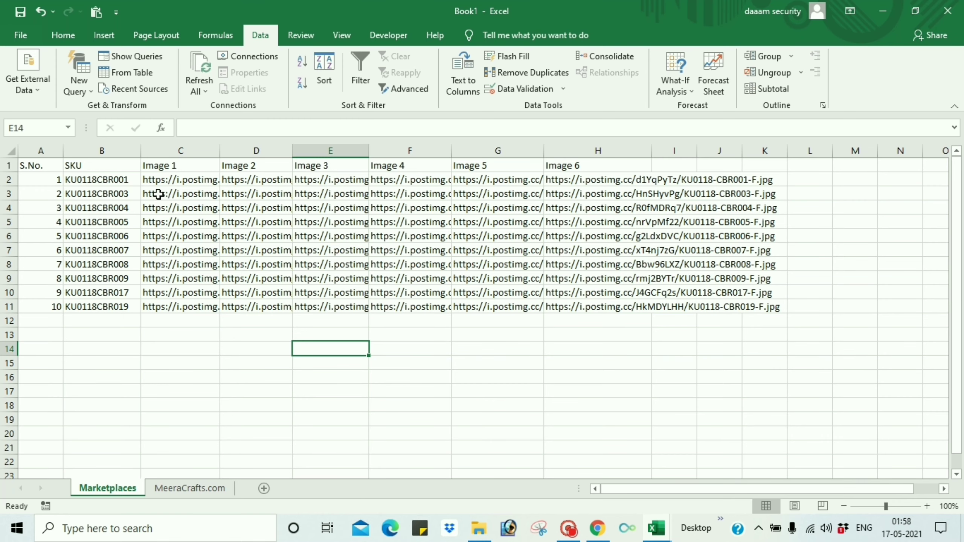
{"action": "left_click", "coordinate": [193, 179]}
{"action": "left_click", "coordinate": [195, 490]}
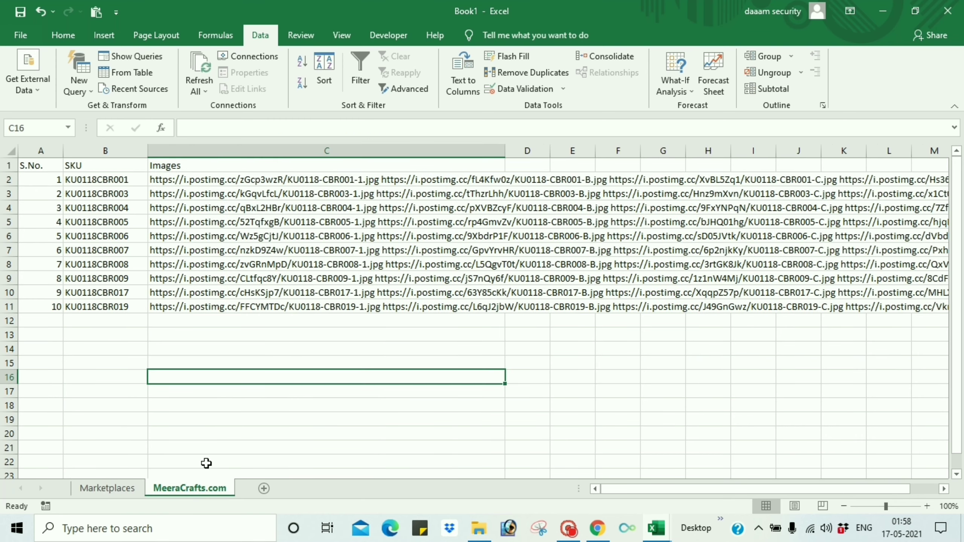
{"action": "left_click", "coordinate": [212, 179]}
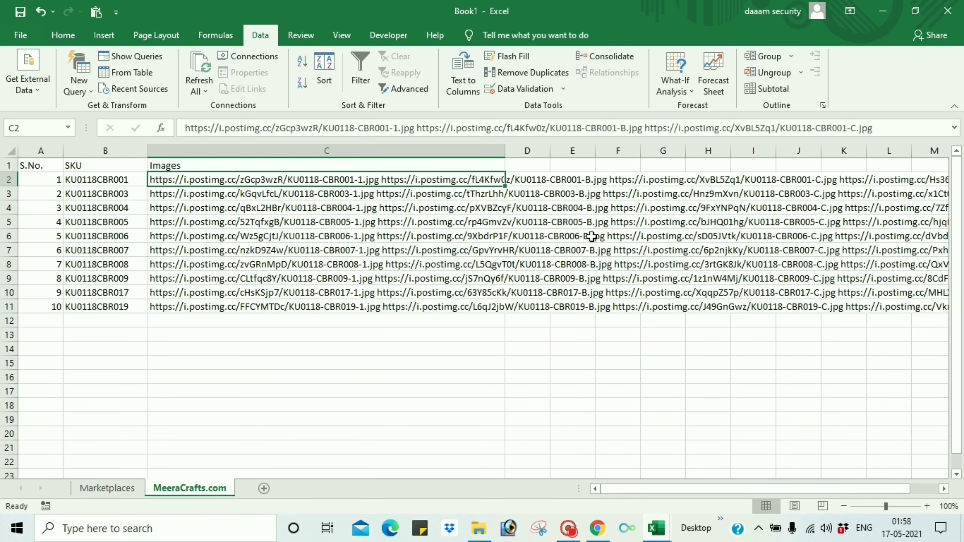
{"action": "left_click", "coordinate": [954, 130]}
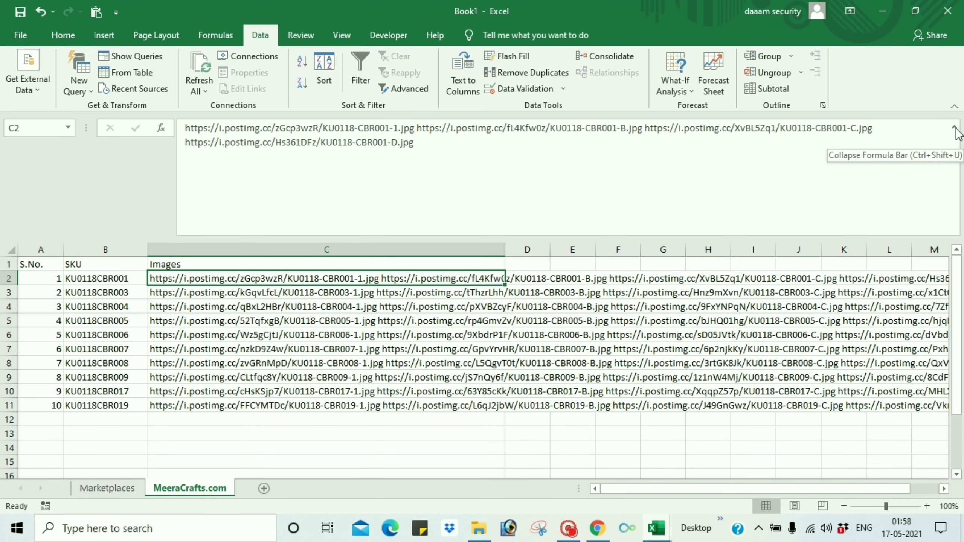
{"action": "left_click", "coordinate": [414, 128]}
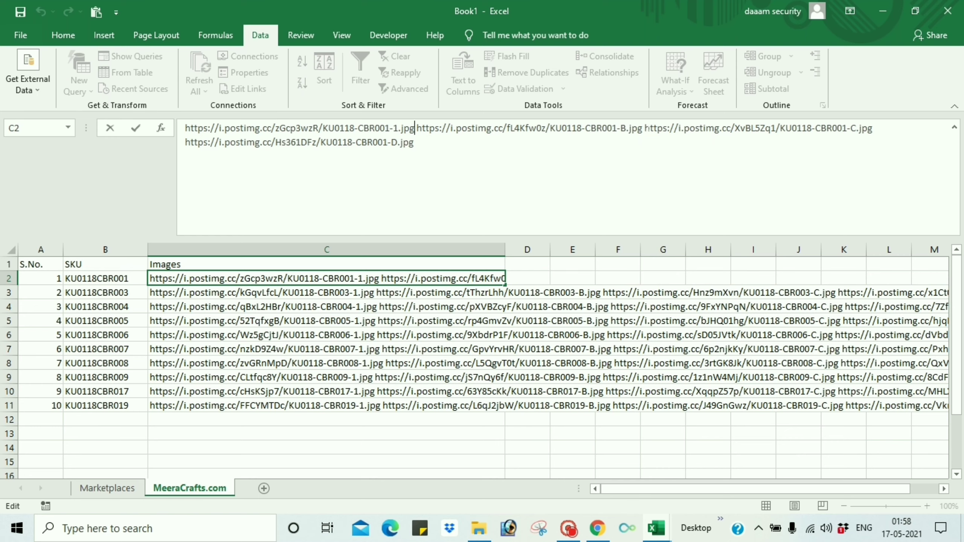
{"action": "left_click", "coordinate": [642, 128]}
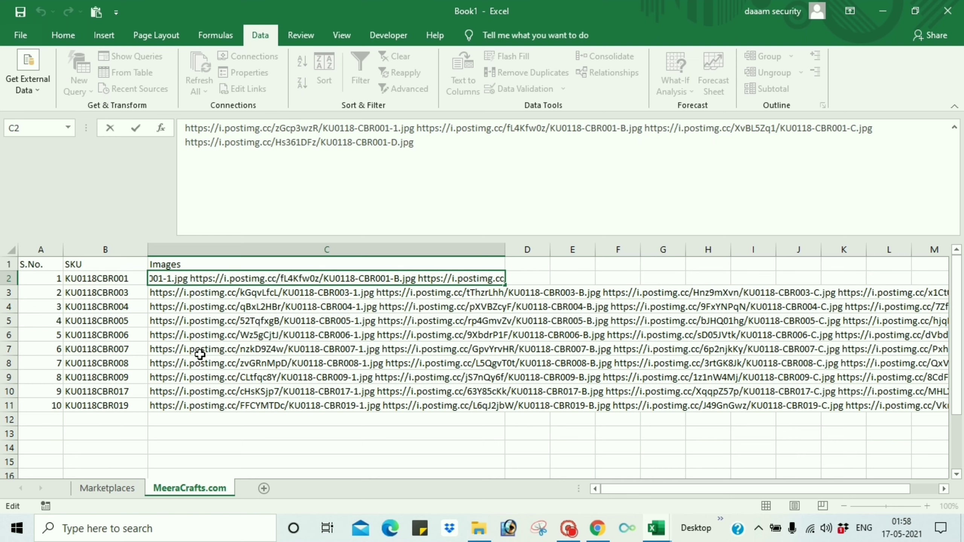
{"action": "left_click", "coordinate": [187, 449]}
{"action": "left_click", "coordinate": [190, 278]}
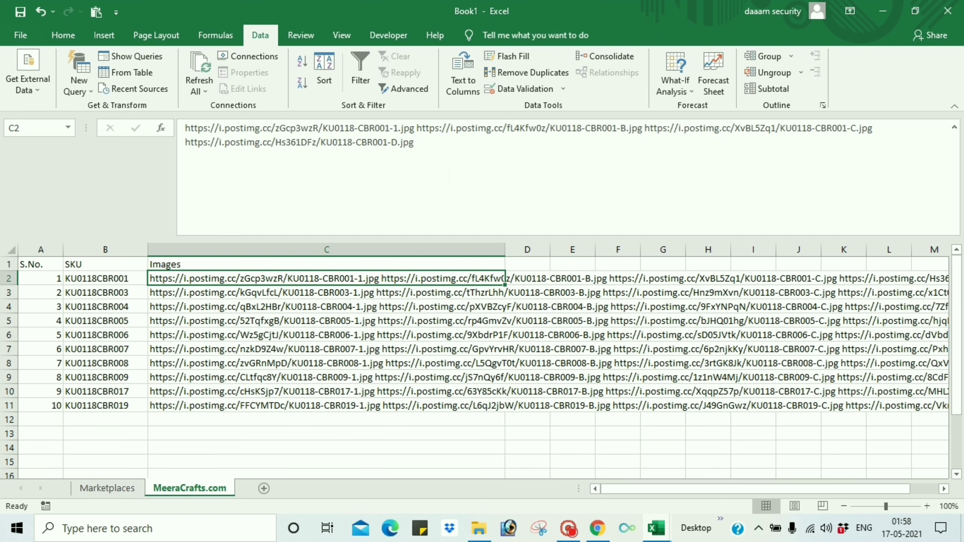
{"action": "left_click", "coordinate": [219, 430]}
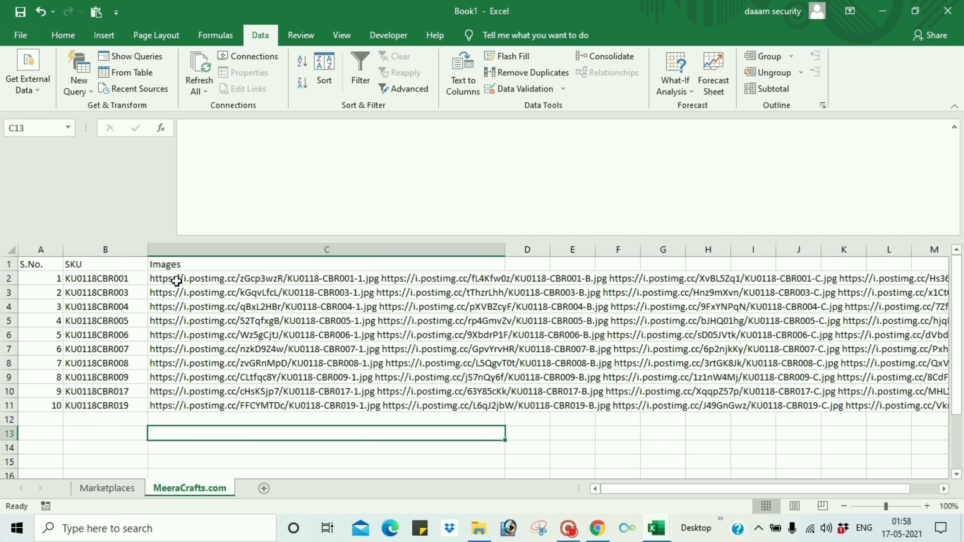
Replace all spaces between the image links in C2:C11 with a comma followed by a space
{"action": "left_click_drag", "start_coordinate": [172, 279], "coordinate": [198, 404]}
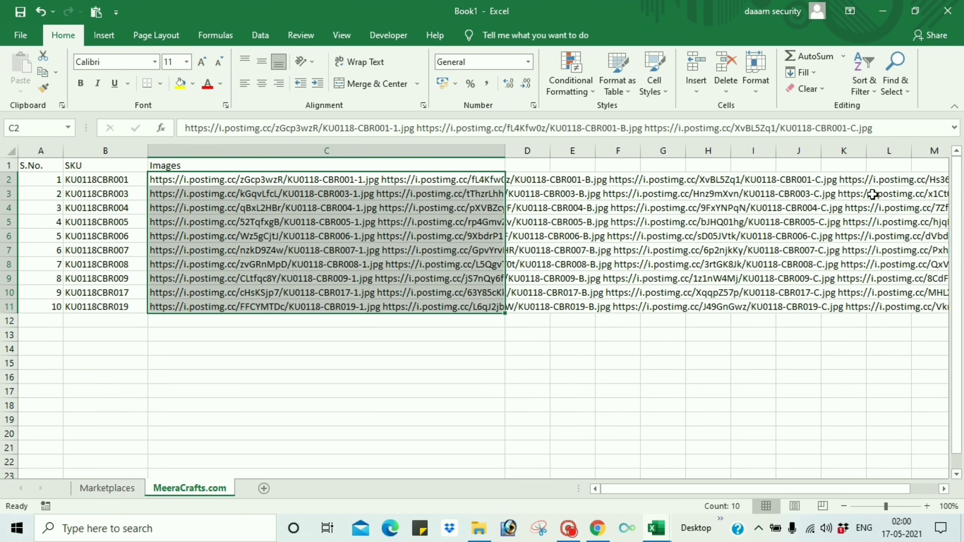
{"action": "left_click", "coordinate": [895, 86]}
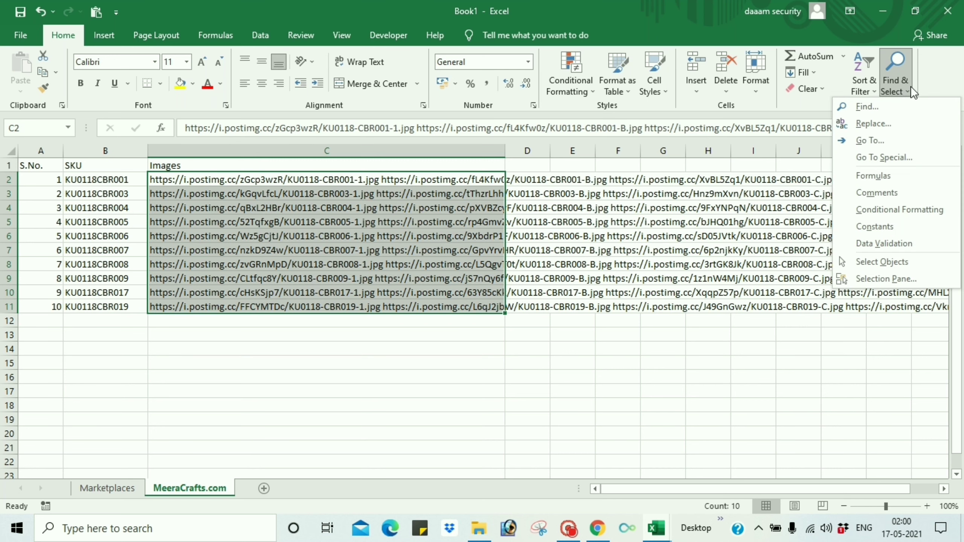
{"action": "left_click", "coordinate": [874, 124]}
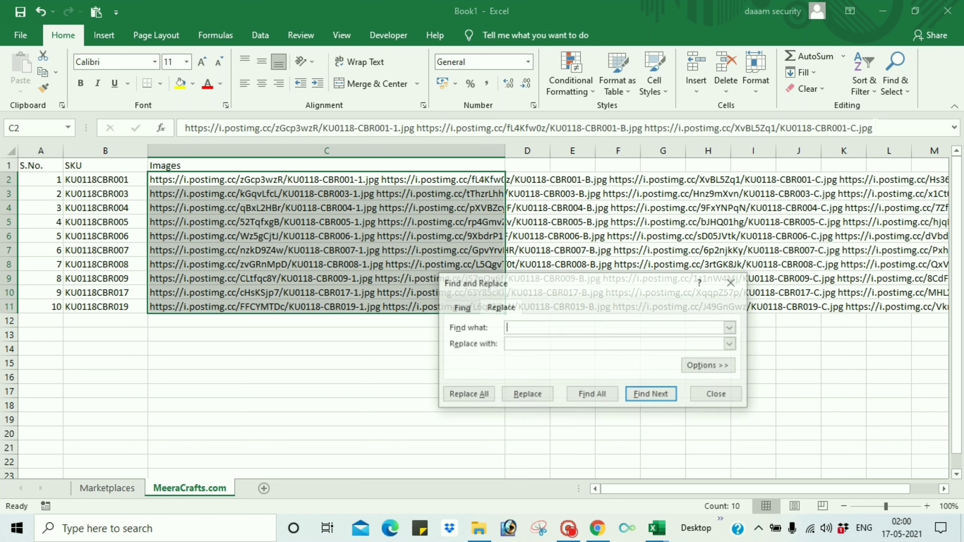
{"action": "left_click", "coordinate": [524, 344]}
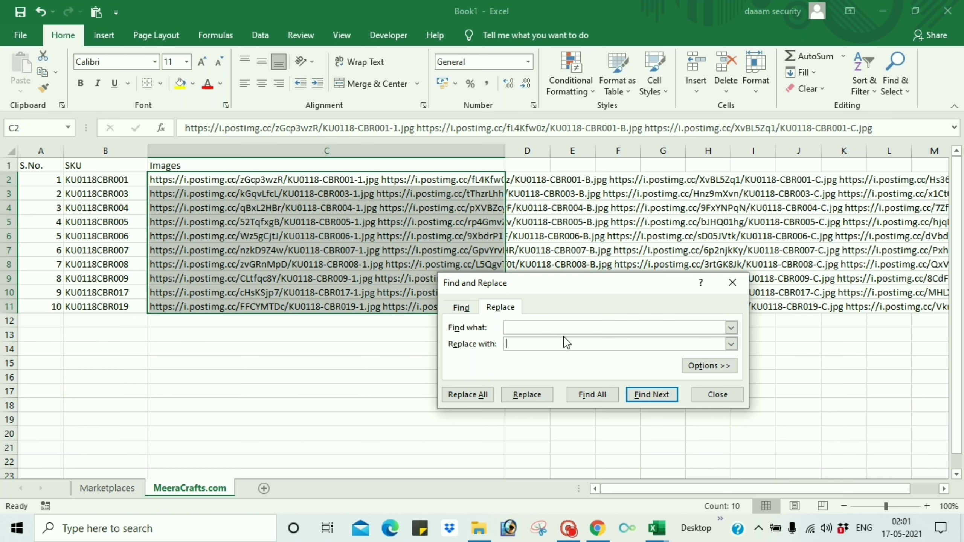
{"action": "type", "text": ","}
{"action": "left_click", "coordinate": [469, 397]}
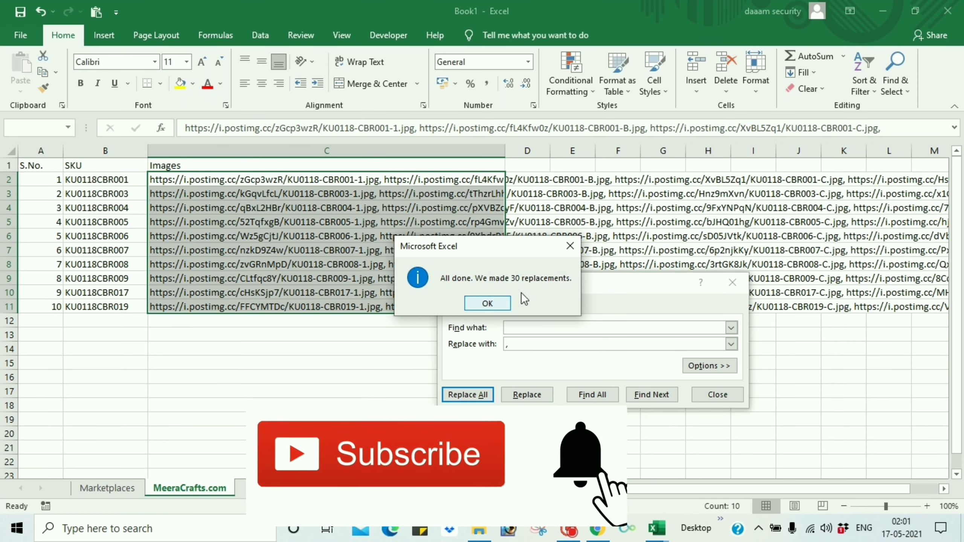
{"action": "left_click", "coordinate": [489, 304]}
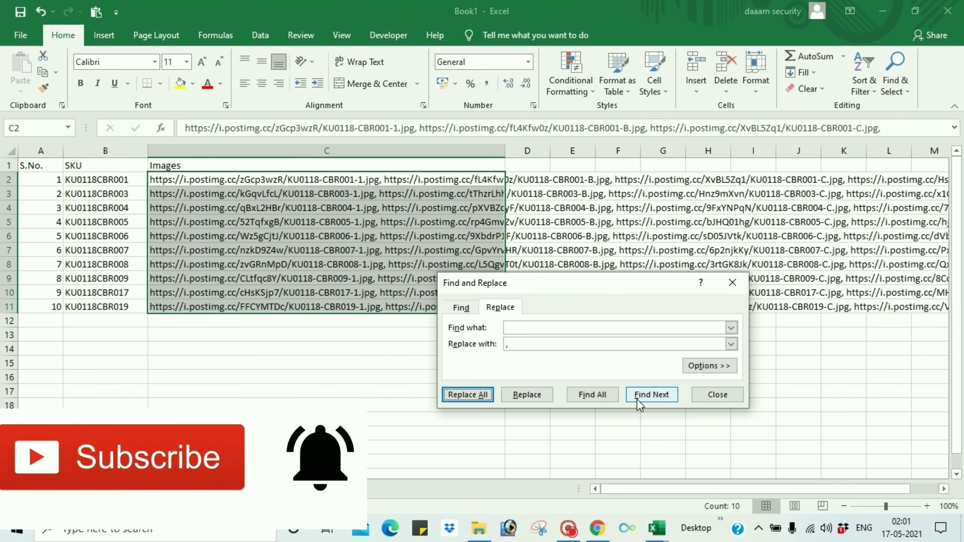
{"action": "left_click", "coordinate": [718, 395]}
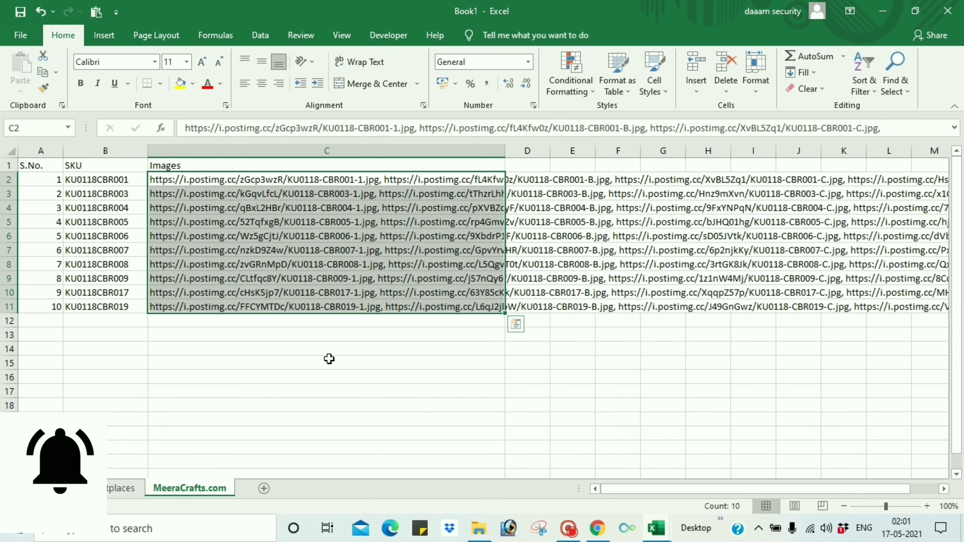
Check the comma-separated links of C2 in full and the Images range C2:C11, and return to the Marketplaces sheet
{"action": "left_click", "coordinate": [200, 182]}
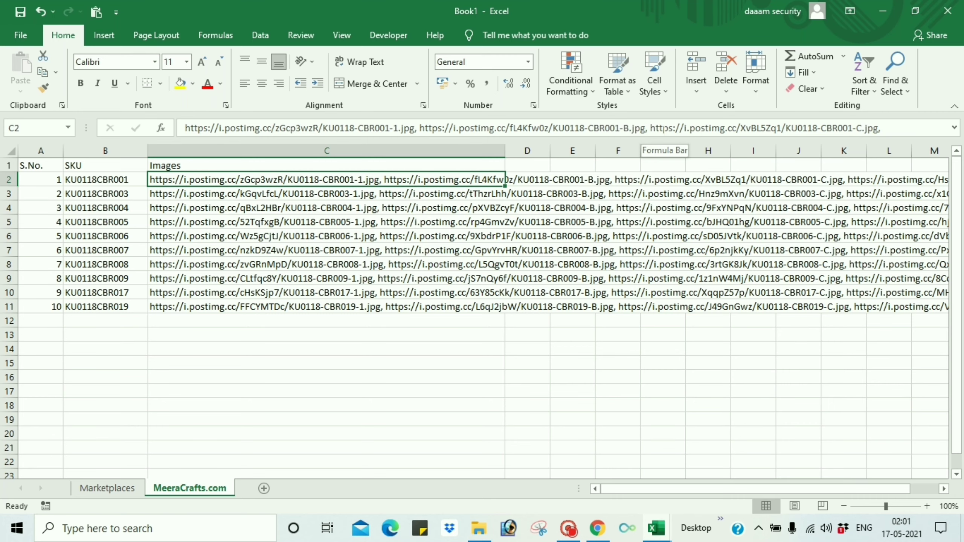
{"action": "left_click", "coordinate": [954, 128]}
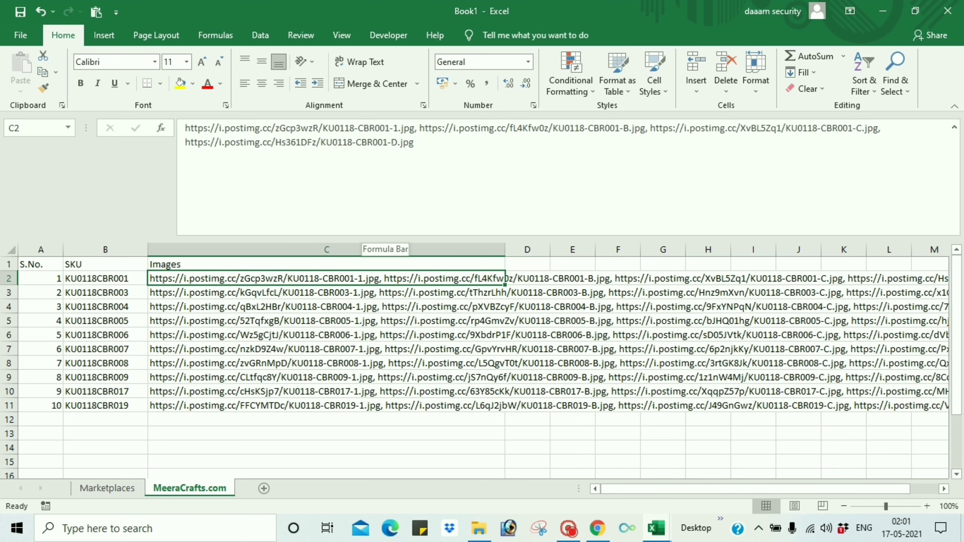
{"action": "left_click", "coordinate": [953, 128]}
{"action": "left_click", "coordinate": [315, 349]}
{"action": "left_click_drag", "start_coordinate": [179, 179], "coordinate": [186, 302]}
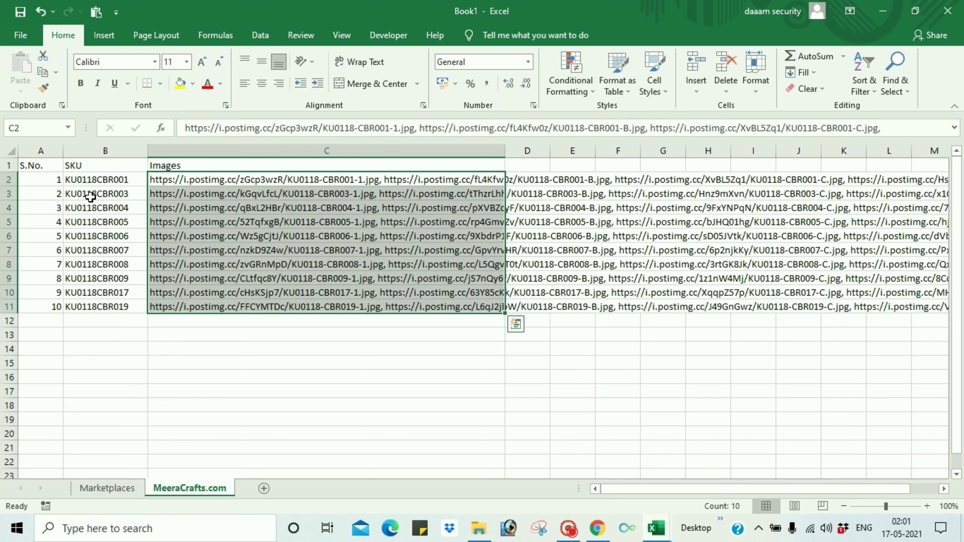
{"action": "left_click", "coordinate": [364, 348]}
{"action": "key", "text": "ctrl+Page_Up"}
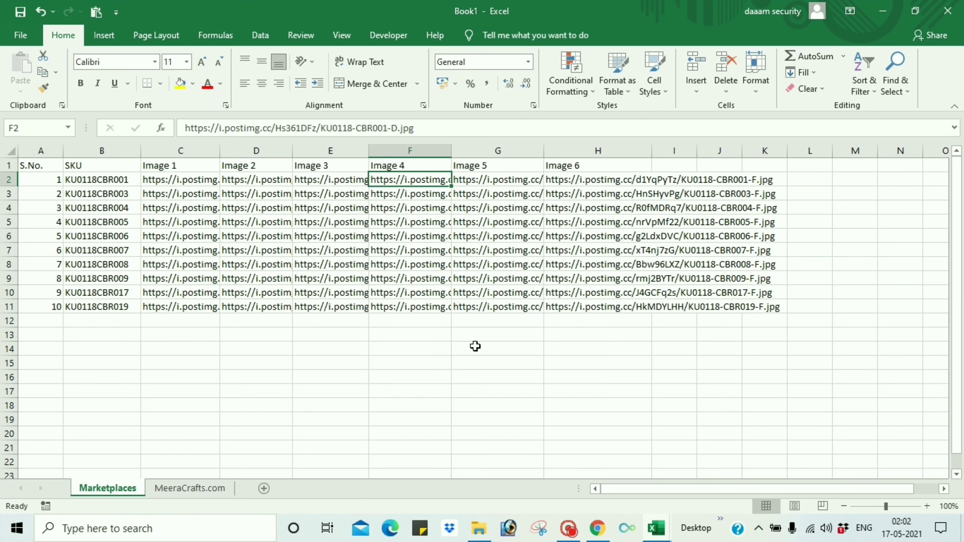
{"action": "left_click", "coordinate": [256, 349]}
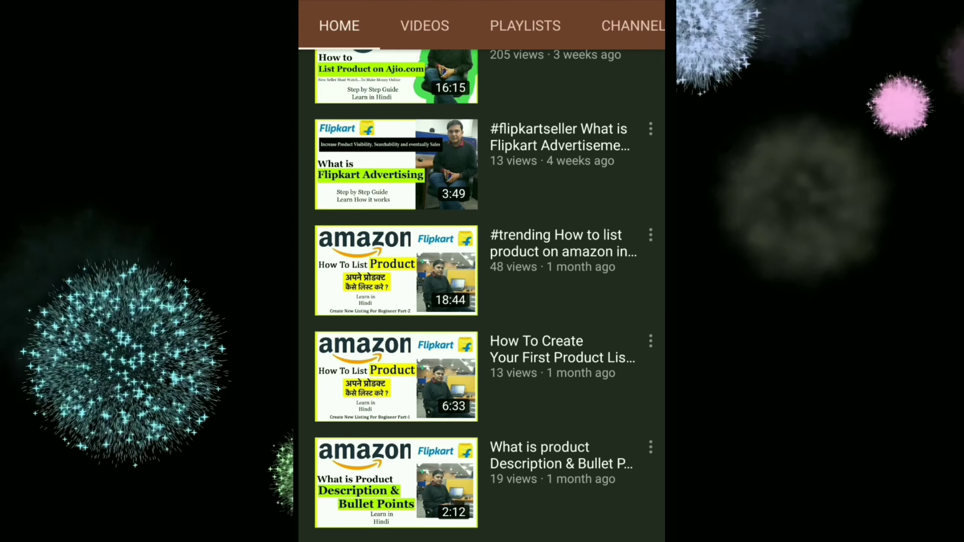
{"action": "scroll", "coordinate": [402, 159], "scroll_direction": "up", "scroll_amount": 3}
{"action": "scroll", "coordinate": [402, 159], "scroll_direction": "up", "scroll_amount": 10}
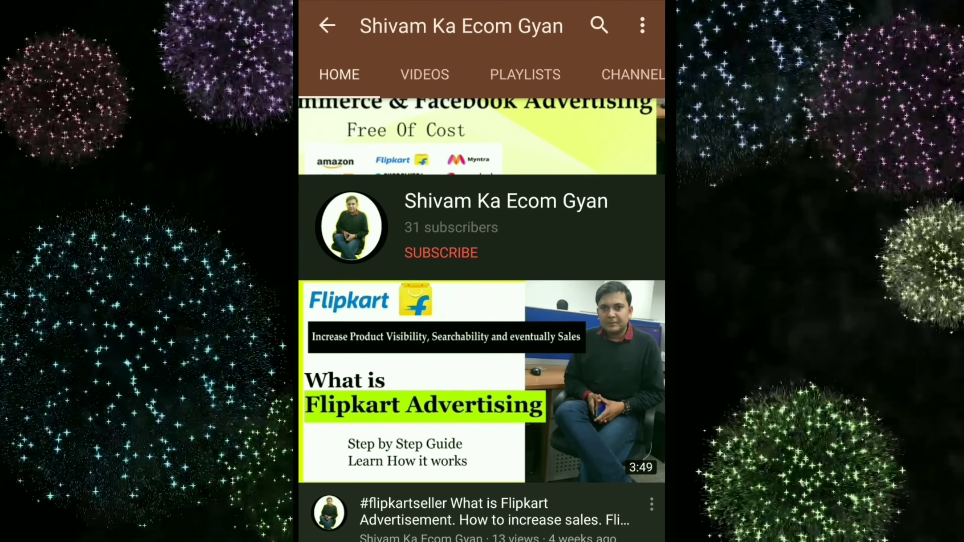
{"action": "left_click", "coordinate": [441, 253]}
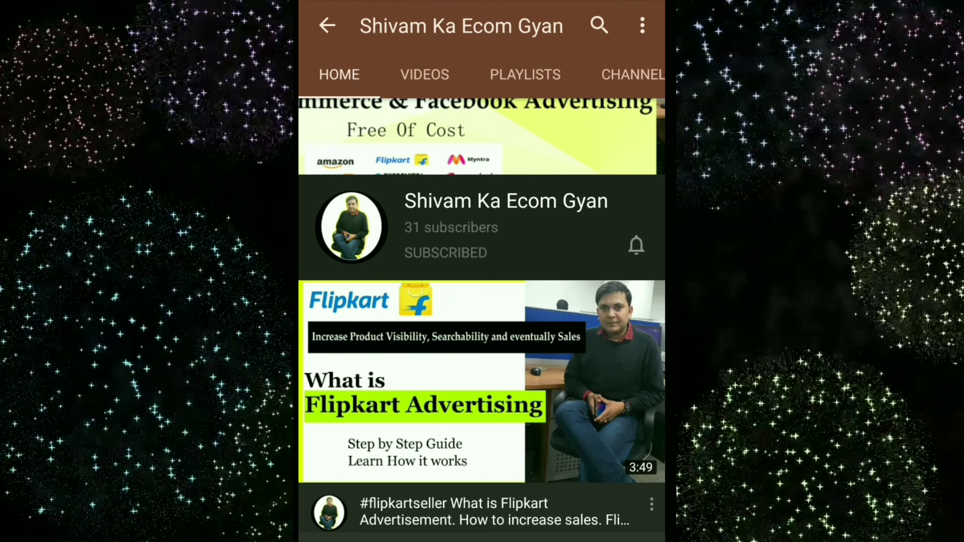